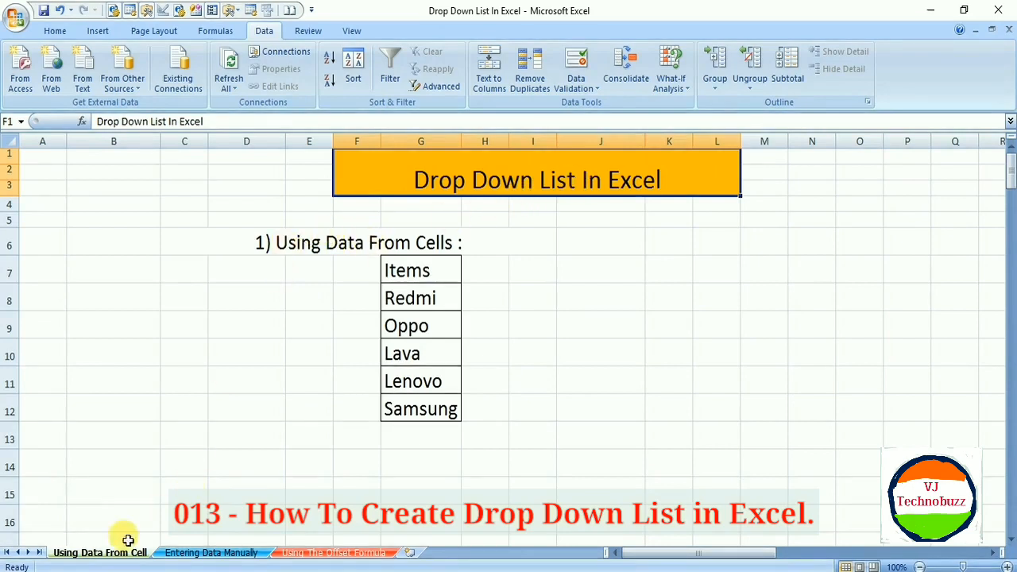
- View the Entering Data Manually and Using The Offset Formula sheets, ending back on the Using Data From Cell sheet
{"action": "left_click", "coordinate": [200, 552]}
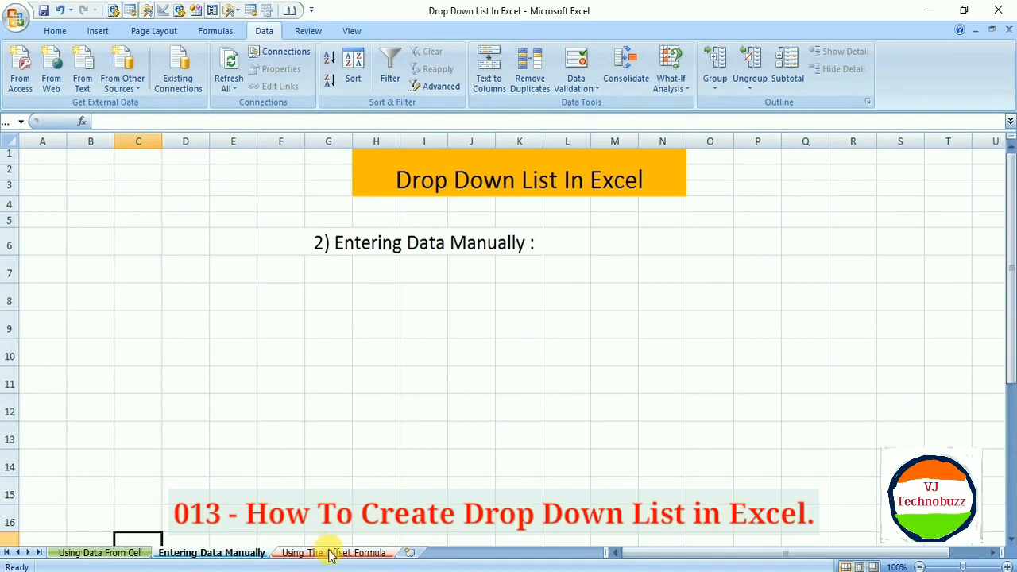
{"action": "left_click", "coordinate": [356, 555]}
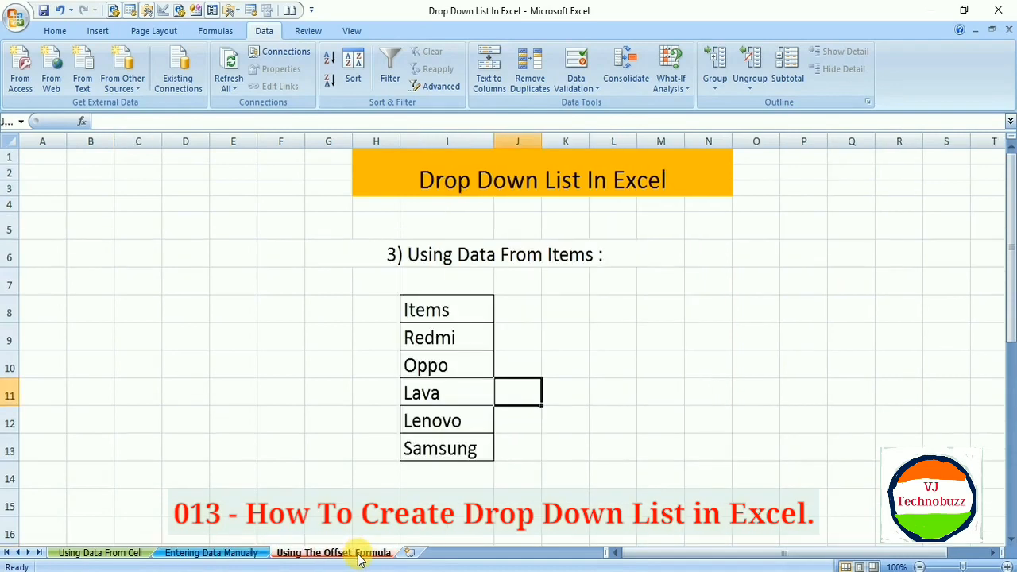
{"action": "left_click", "coordinate": [108, 556]}
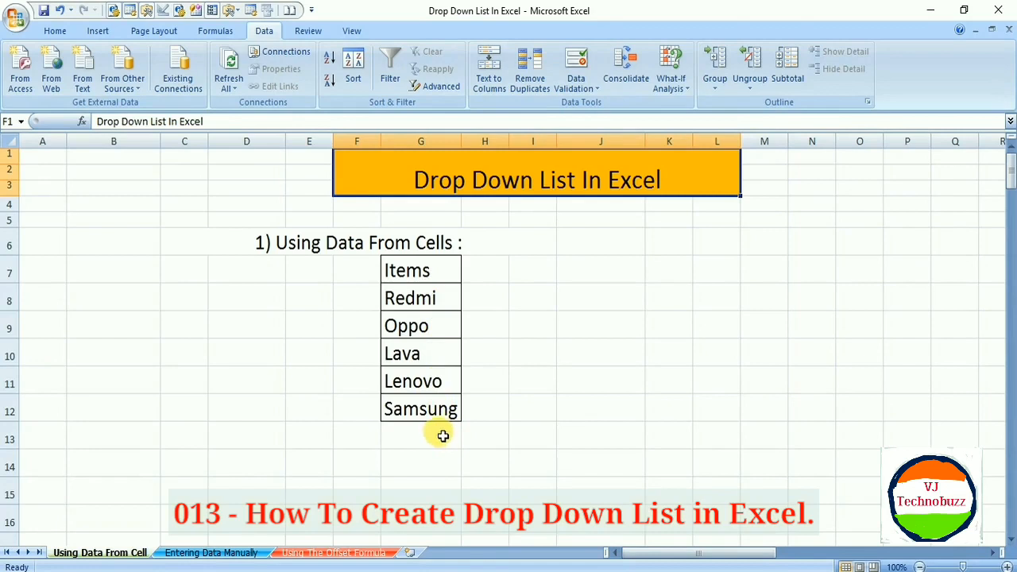
- Add a List data validation to cell J9 with the phone brands in =$G$8:$G$12 as its source
{"action": "left_click", "coordinate": [585, 319]}
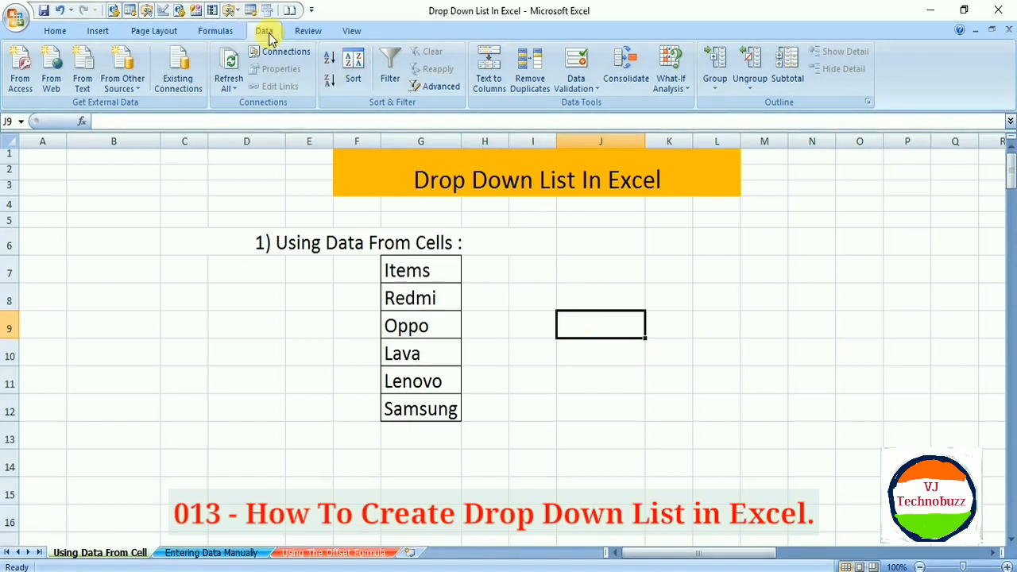
{"action": "left_click", "coordinate": [579, 90]}
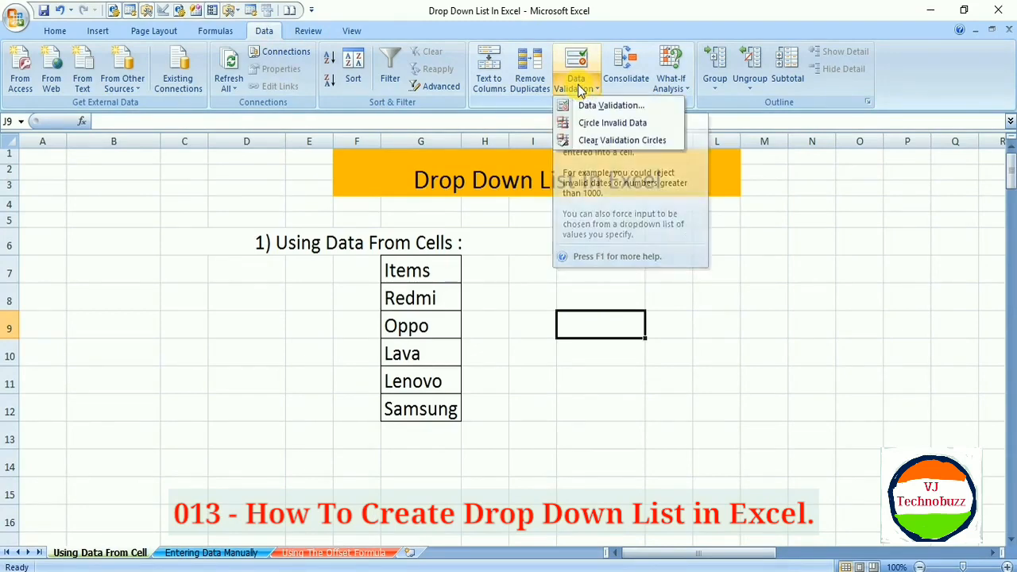
{"action": "left_click", "coordinate": [596, 106]}
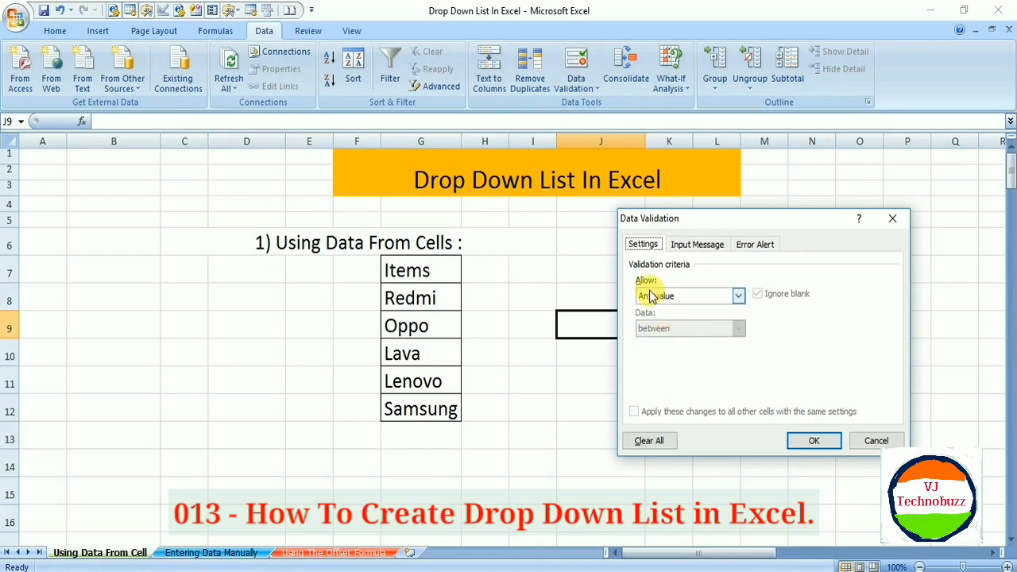
{"action": "left_click", "coordinate": [738, 295]}
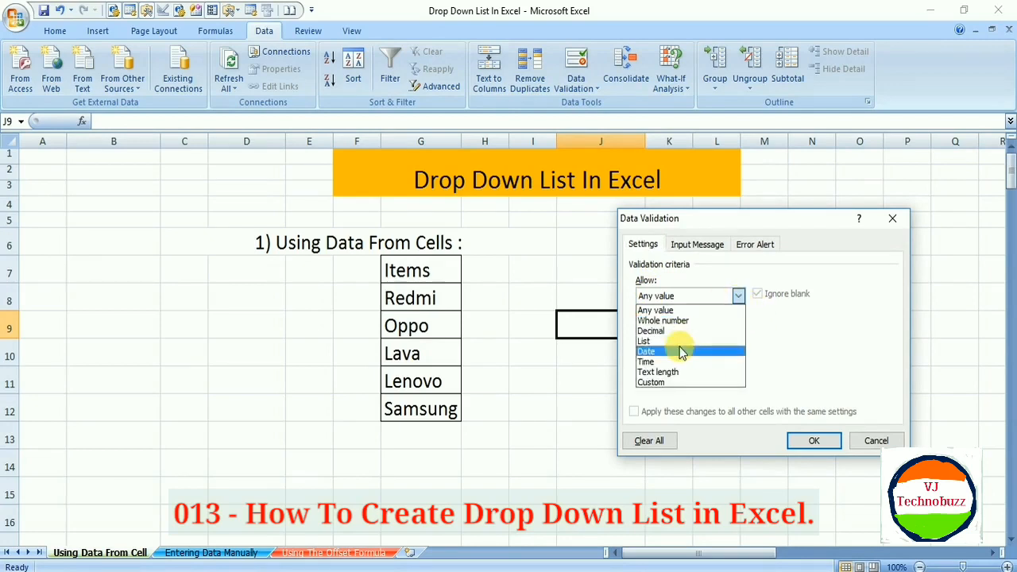
{"action": "left_click", "coordinate": [678, 340]}
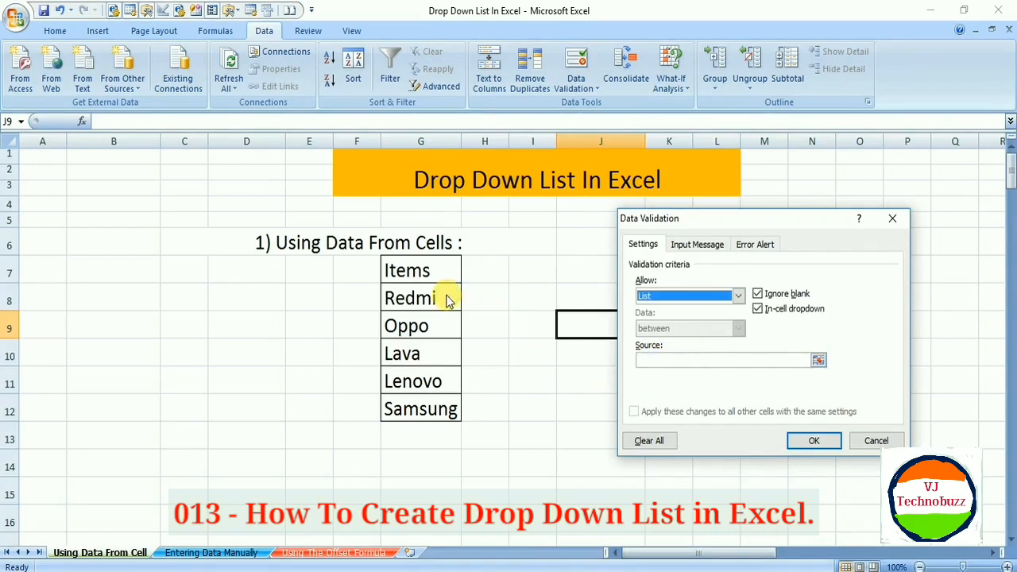
{"action": "left_click", "coordinate": [647, 359]}
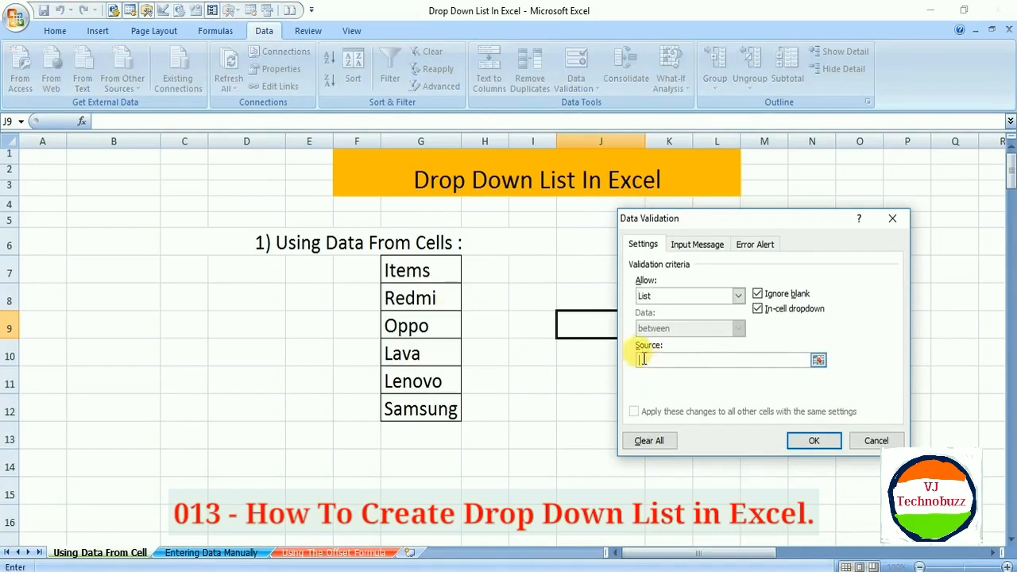
{"action": "left_click_drag", "start_coordinate": [419, 302], "coordinate": [416, 409]}
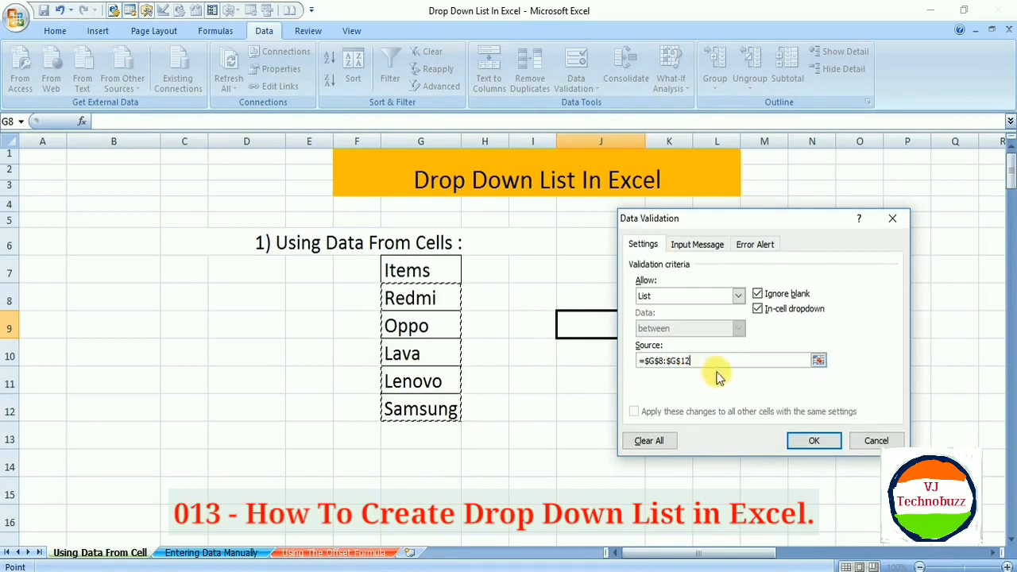
{"action": "left_click", "coordinate": [808, 441]}
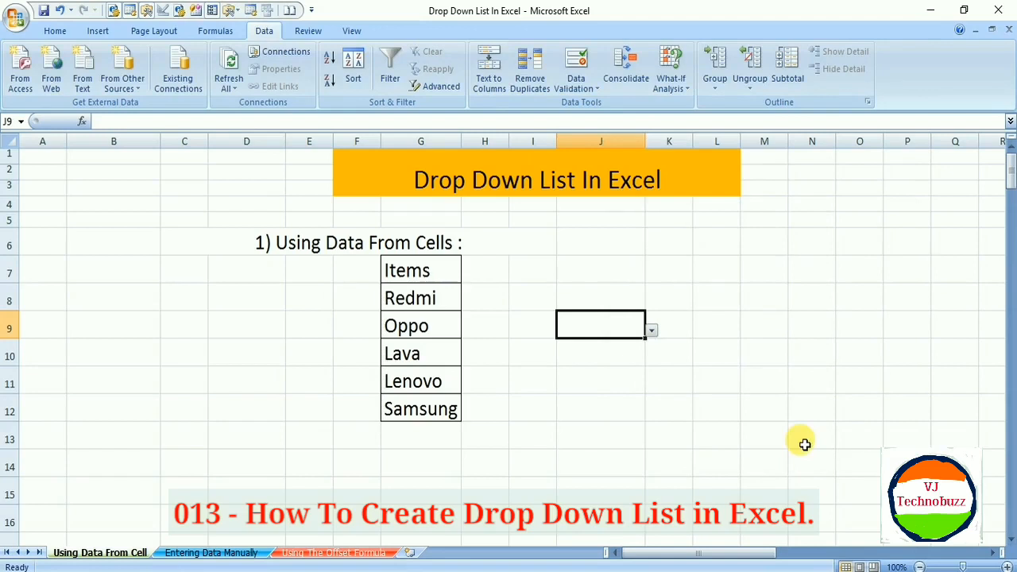
- Test the drop-down in J9 by choosing Redmi, Oppo, Lava, Lenovo and Samsung in turn
{"action": "left_click", "coordinate": [652, 330]}
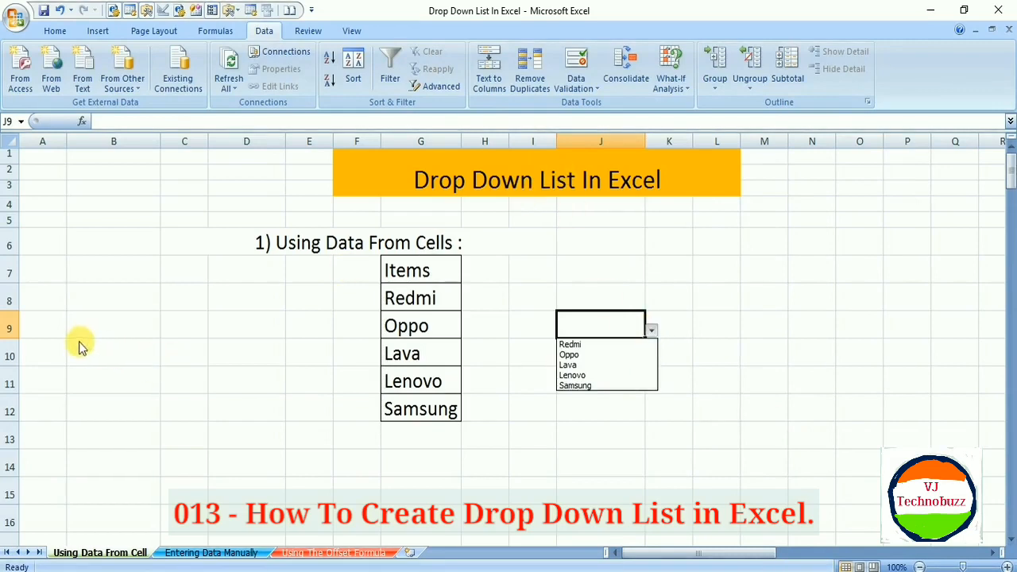
{"action": "left_click", "coordinate": [586, 345]}
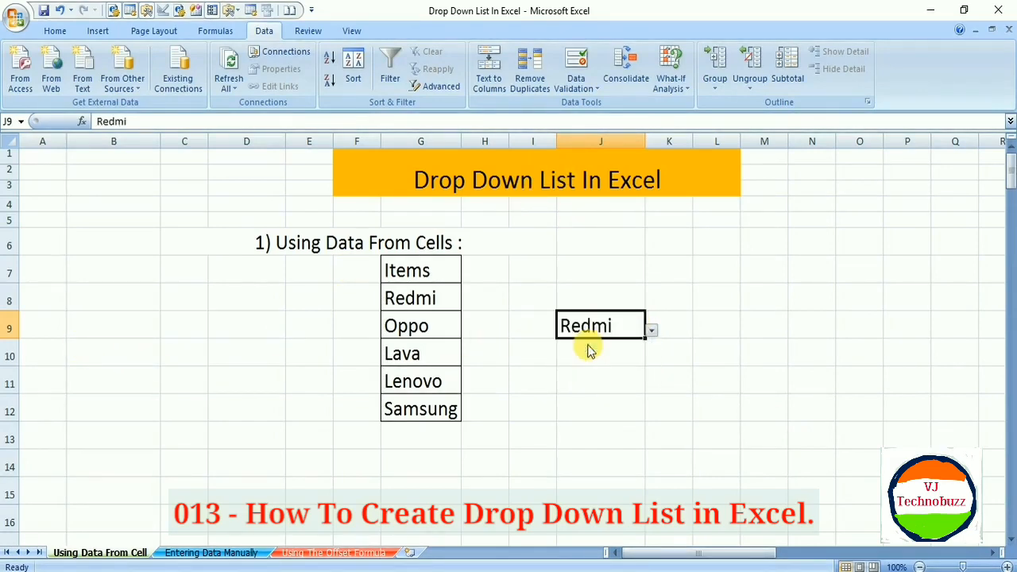
{"action": "left_click", "coordinate": [650, 330]}
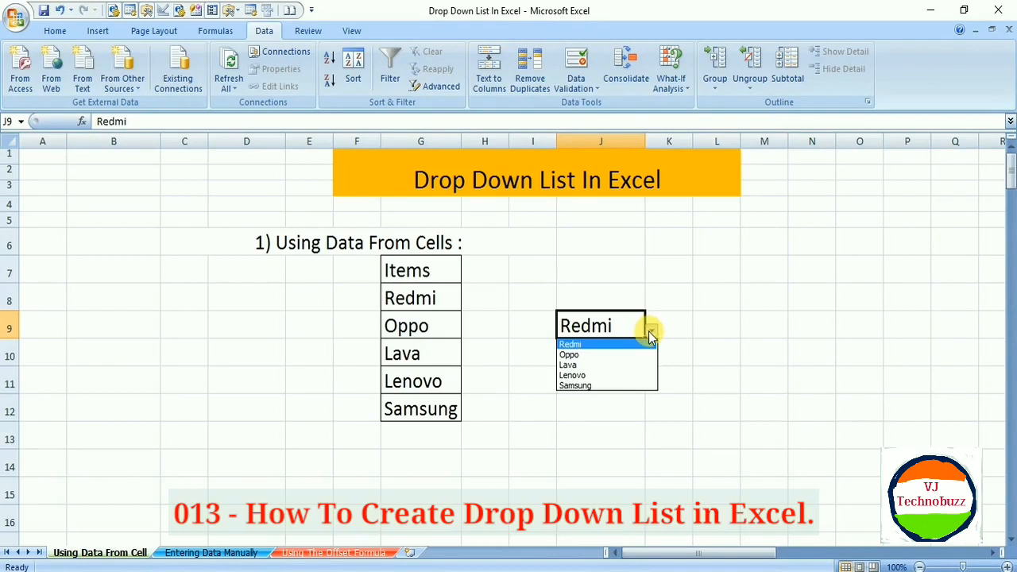
{"action": "left_click", "coordinate": [649, 331]}
{"action": "left_click", "coordinate": [650, 331]}
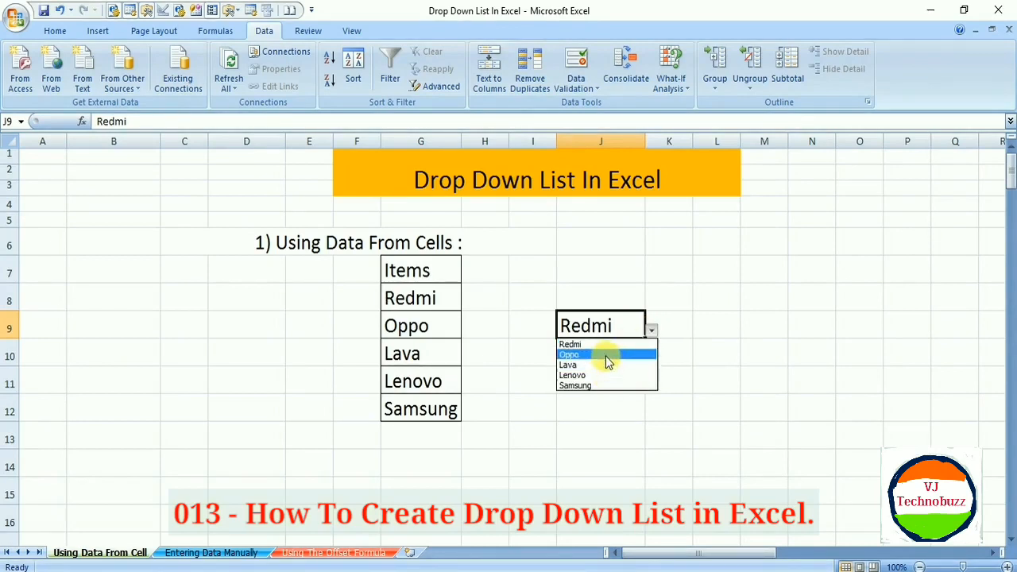
{"action": "left_click", "coordinate": [605, 355]}
{"action": "left_click", "coordinate": [649, 332]}
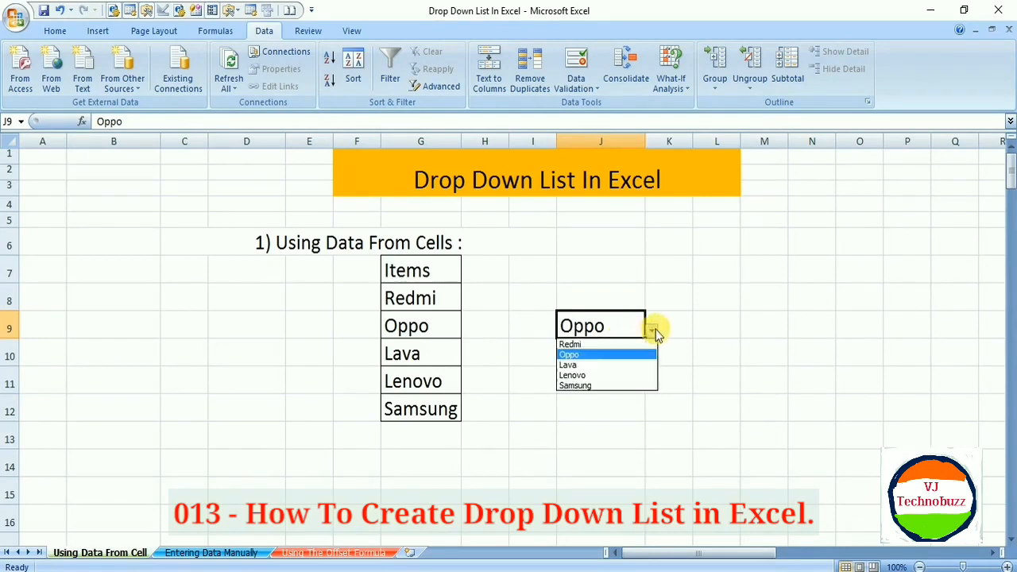
{"action": "left_click", "coordinate": [627, 363]}
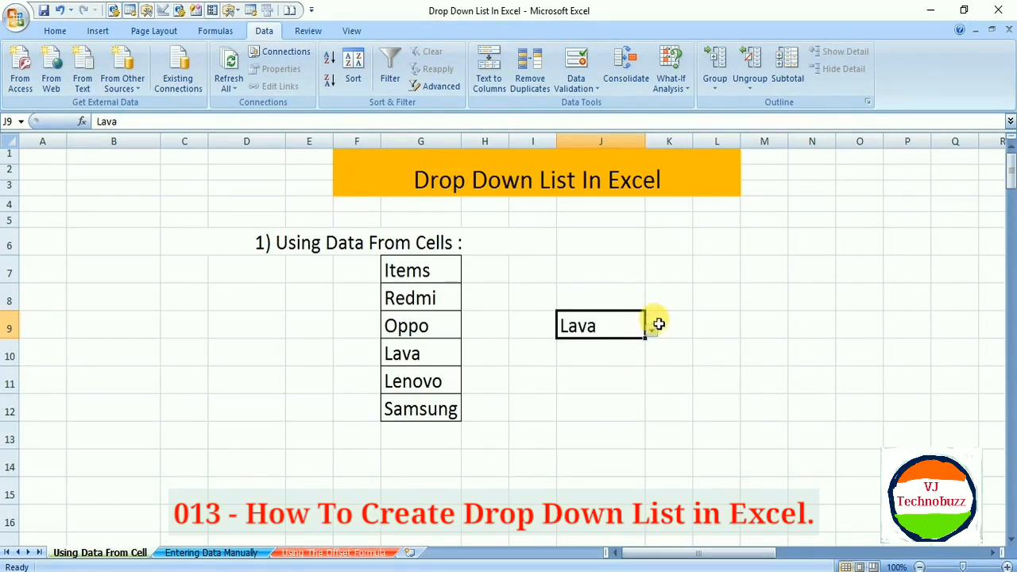
{"action": "left_click", "coordinate": [651, 332]}
{"action": "left_click", "coordinate": [636, 368]}
{"action": "left_click", "coordinate": [652, 333]}
{"action": "left_click", "coordinate": [622, 378]}
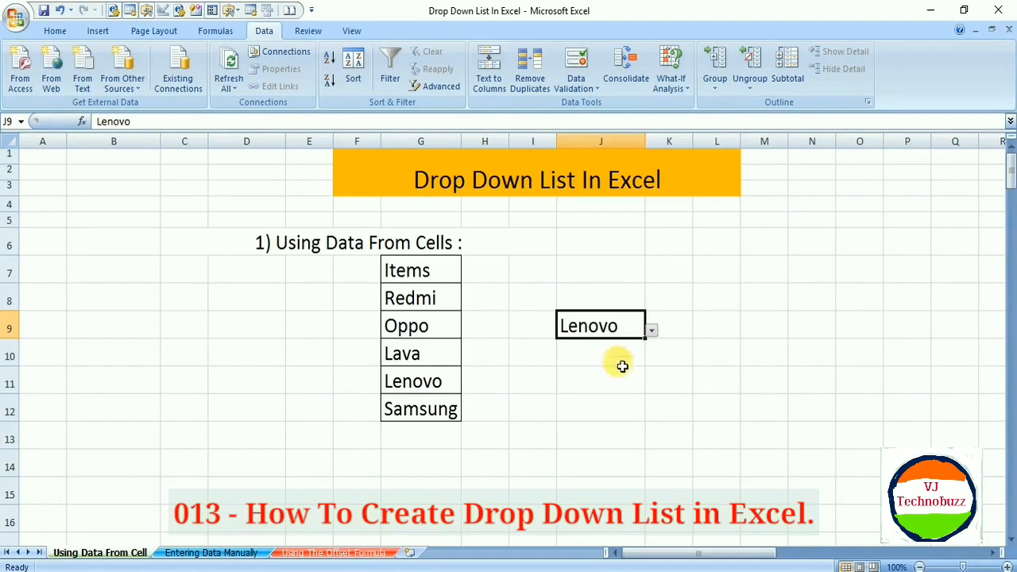
{"action": "left_click", "coordinate": [650, 333]}
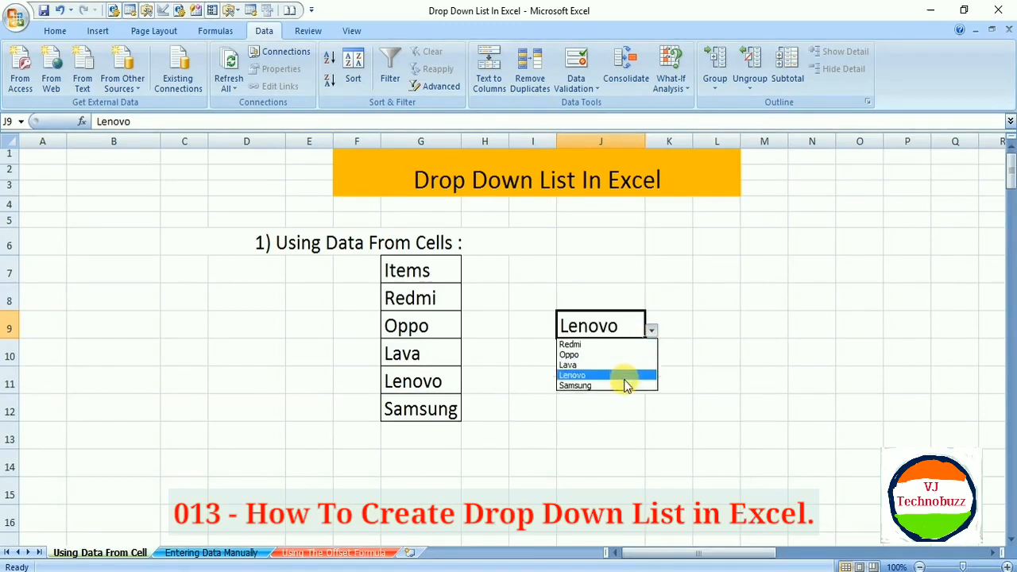
{"action": "left_click", "coordinate": [624, 385]}
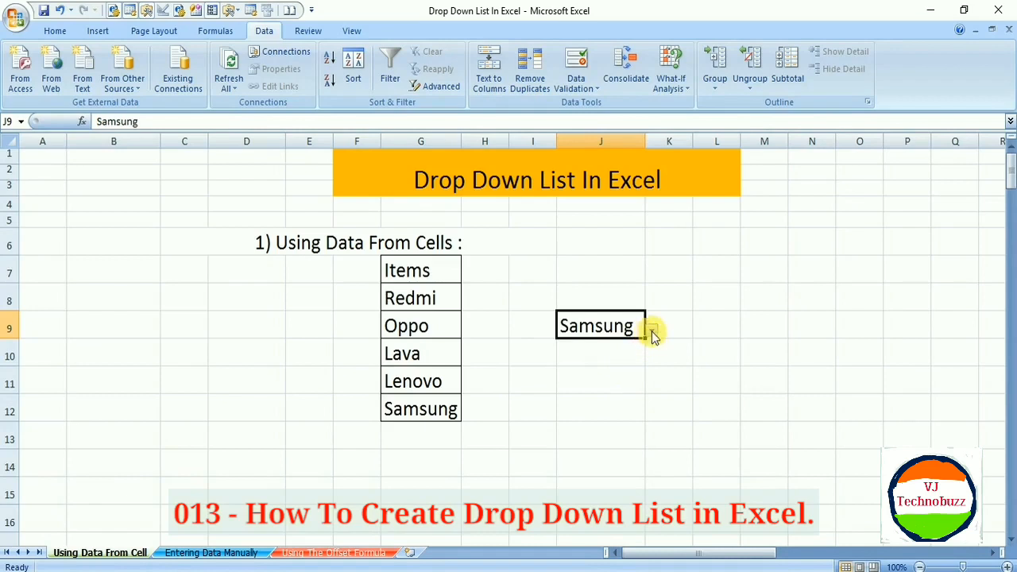
- Choose Redmi and finally Oppo from the drop-down in J9, leaving its list closed
{"action": "left_click", "coordinate": [651, 331]}
{"action": "left_click", "coordinate": [624, 346]}
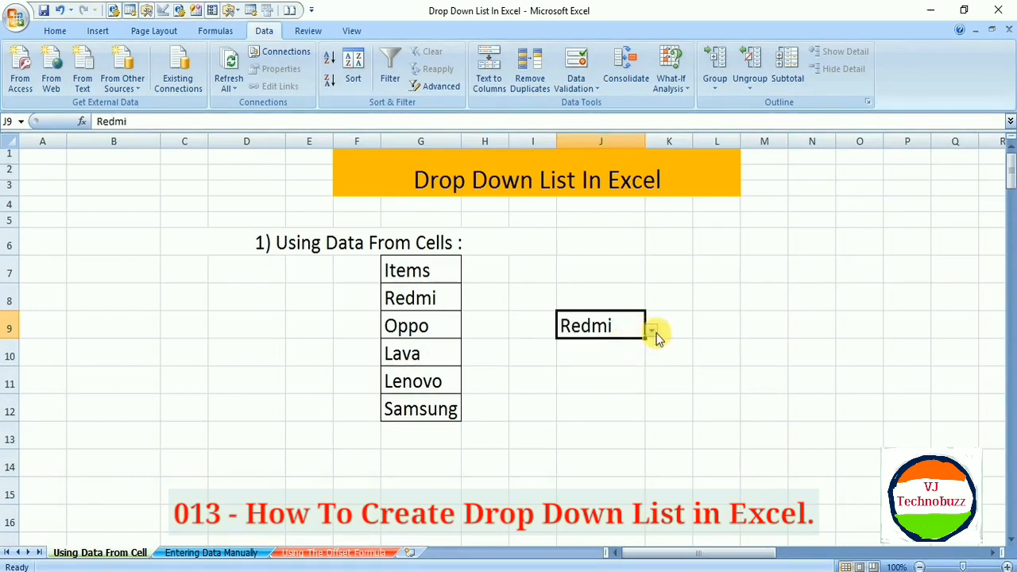
{"action": "left_click", "coordinate": [652, 332]}
{"action": "left_click", "coordinate": [619, 356]}
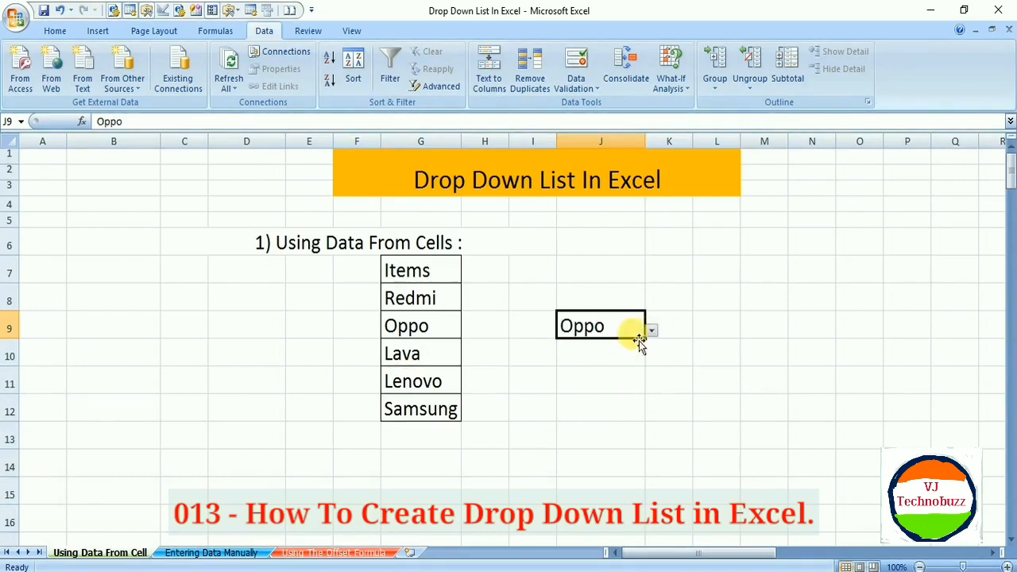
{"action": "left_click", "coordinate": [650, 332]}
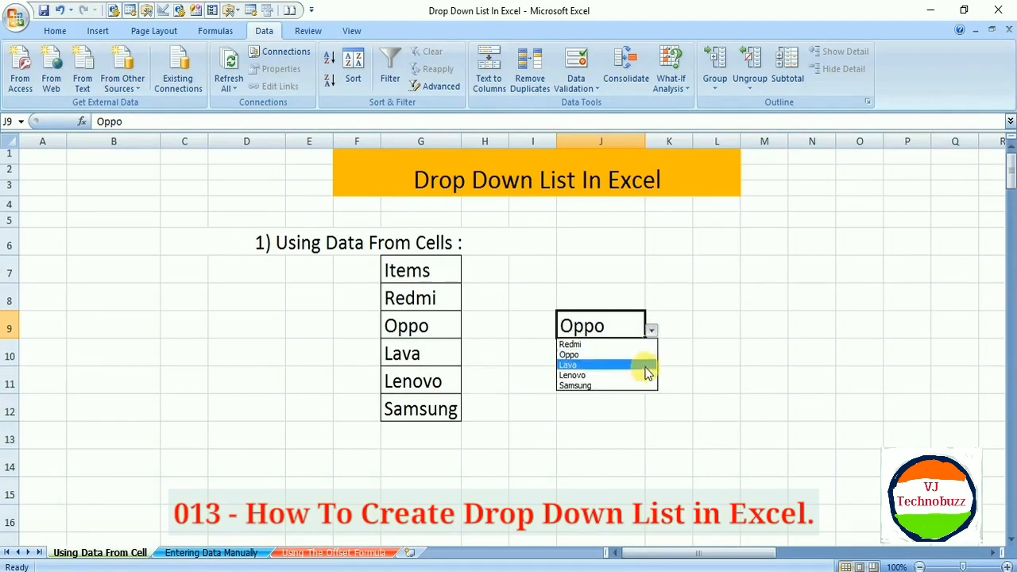
{"action": "key", "text": "Escape"}
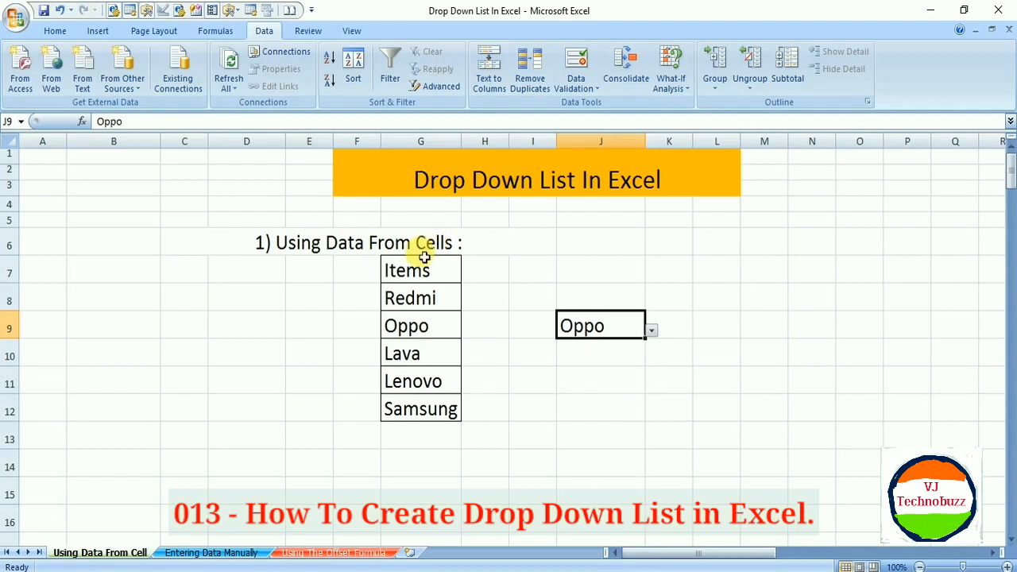
- On the Entering Data Manually sheet, set the data validation of cell H9 to allow a List
{"action": "left_click", "coordinate": [212, 554]}
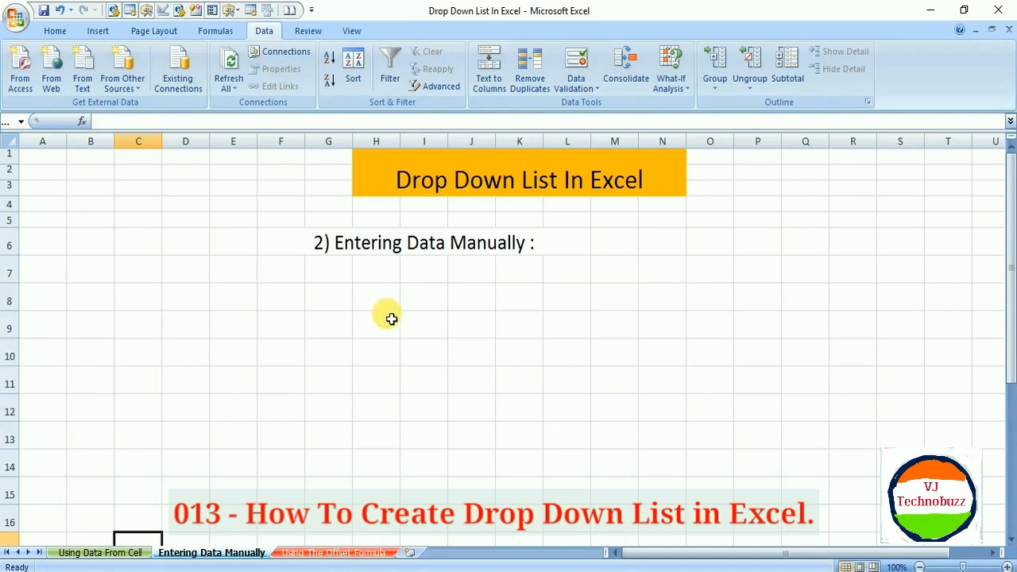
{"action": "left_click", "coordinate": [391, 323]}
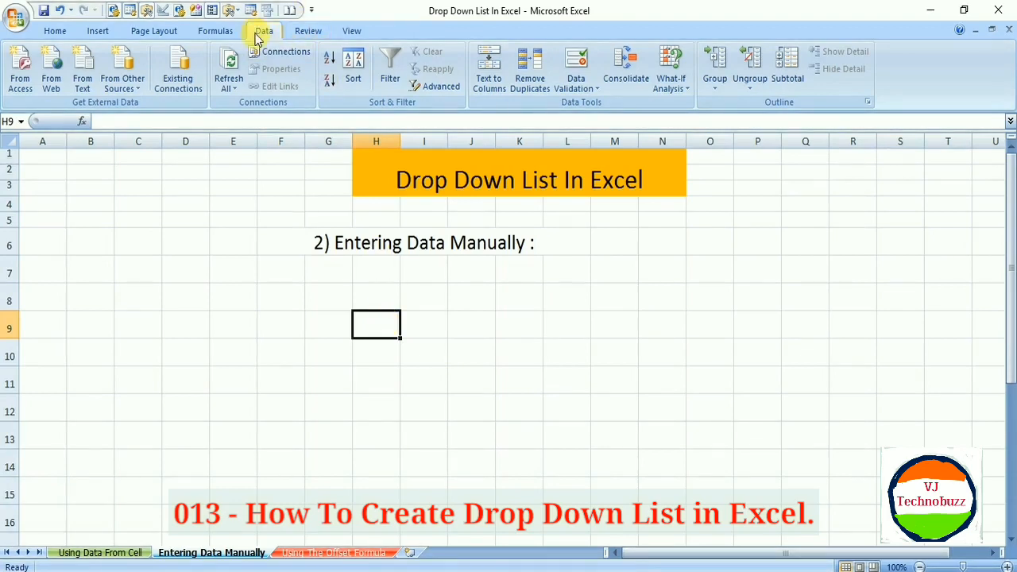
{"action": "left_click", "coordinate": [581, 83]}
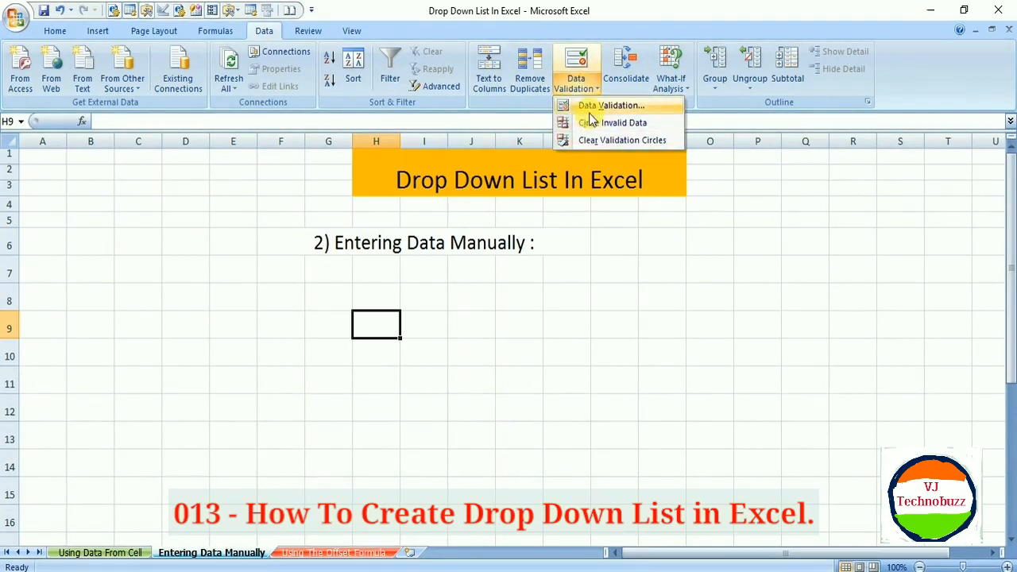
{"action": "left_click", "coordinate": [588, 105]}
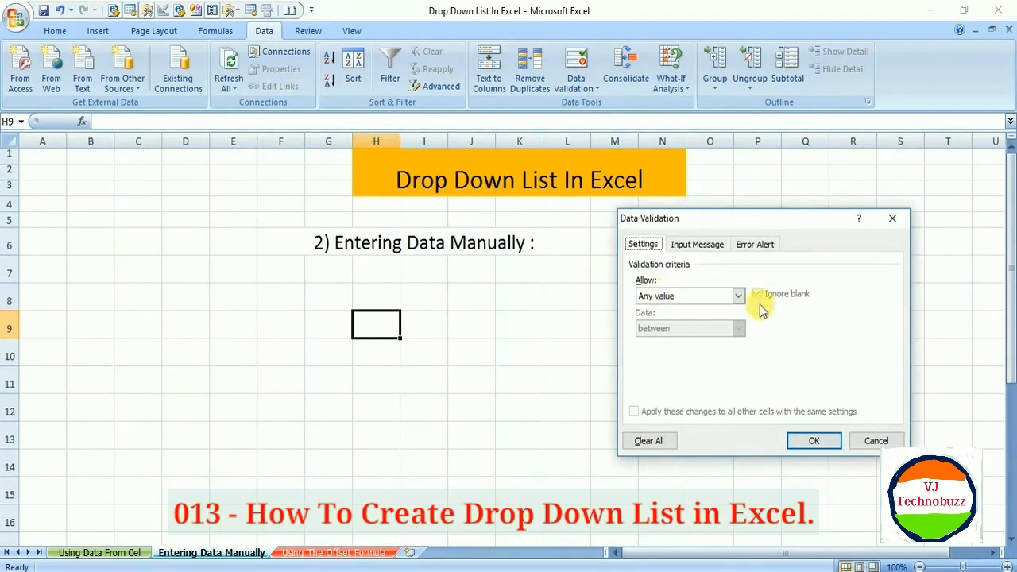
{"action": "left_click", "coordinate": [740, 295]}
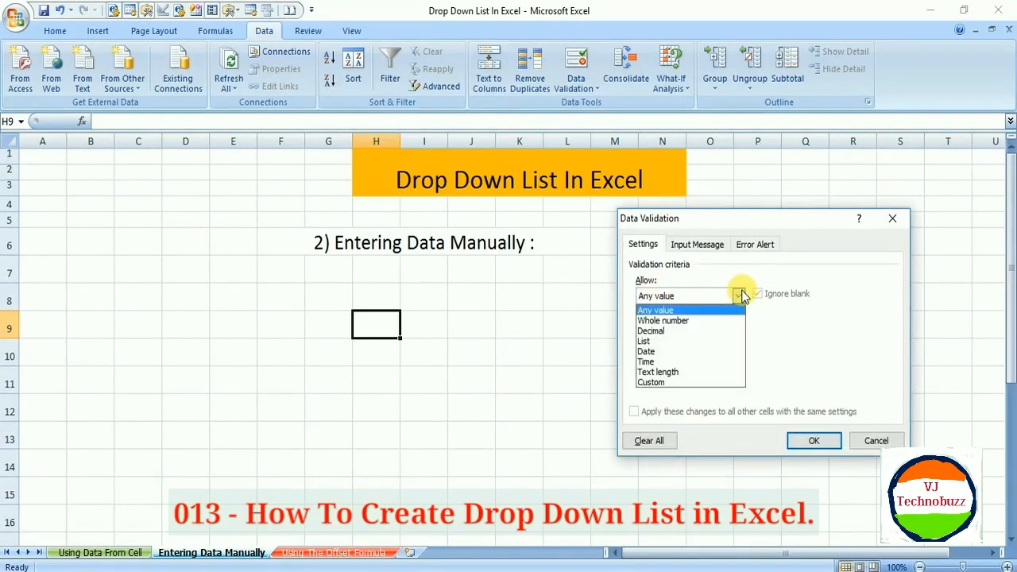
{"action": "left_click", "coordinate": [696, 340]}
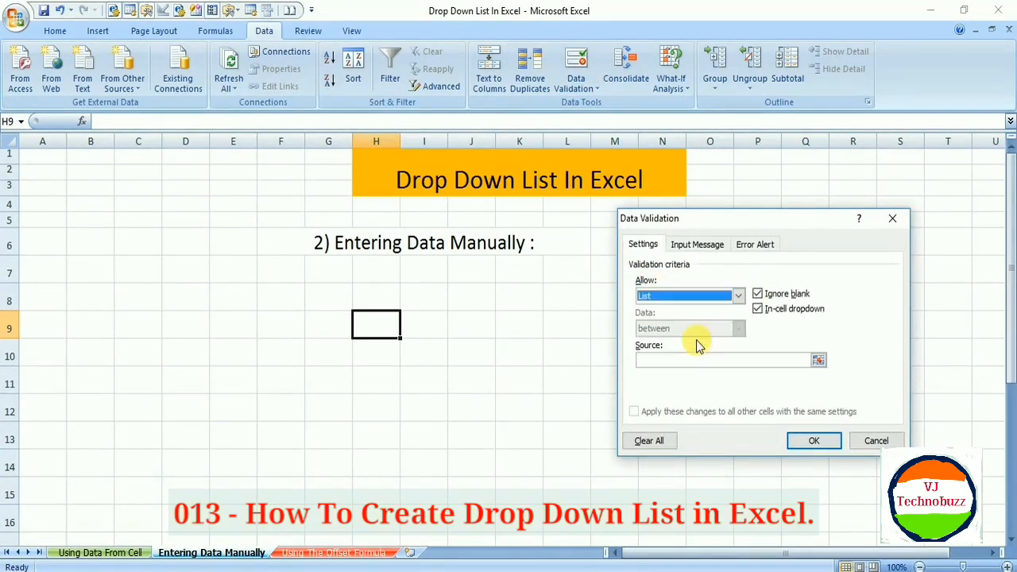
- Enter two comma-separated first names as the list source for H9 and apply the validation
{"action": "left_click", "coordinate": [677, 360]}
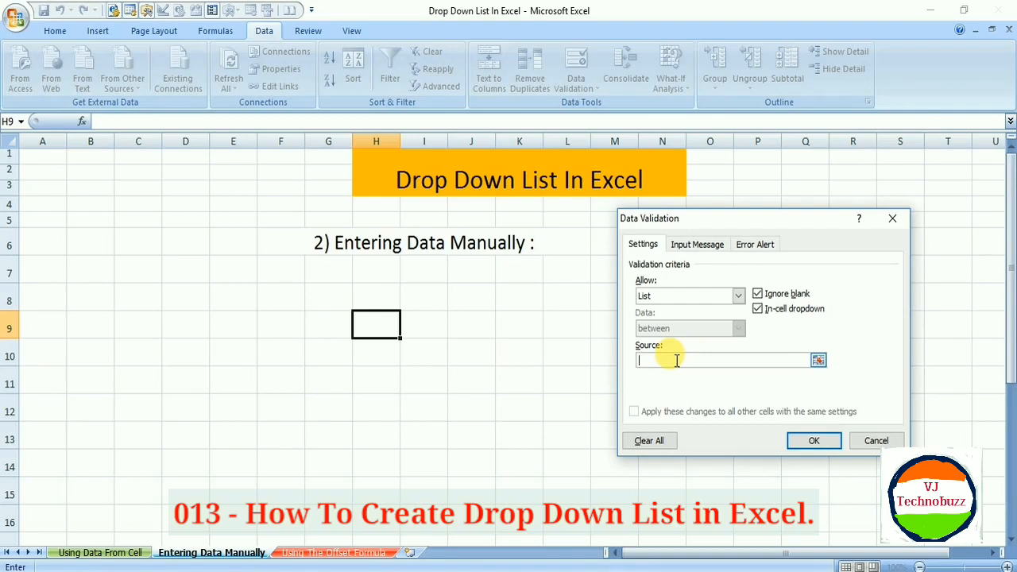
{"action": "type", "text": "J"}
{"action": "type", "text": "iya,"}
{"action": "type", "text": "Jhn"}
{"action": "type", "text": "nv"}
{"action": "type", "text": "i"}
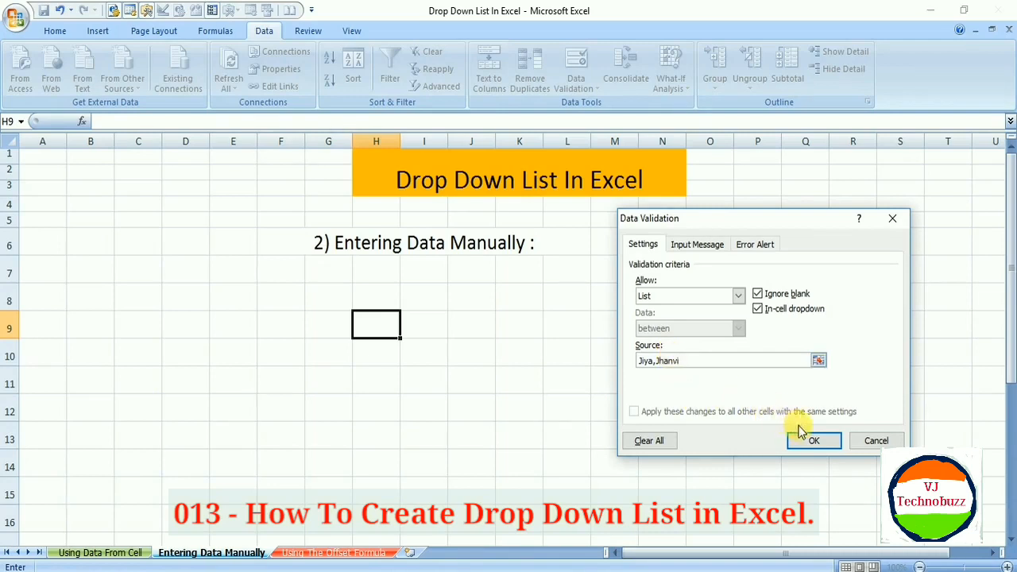
{"action": "left_click", "coordinate": [659, 361]}
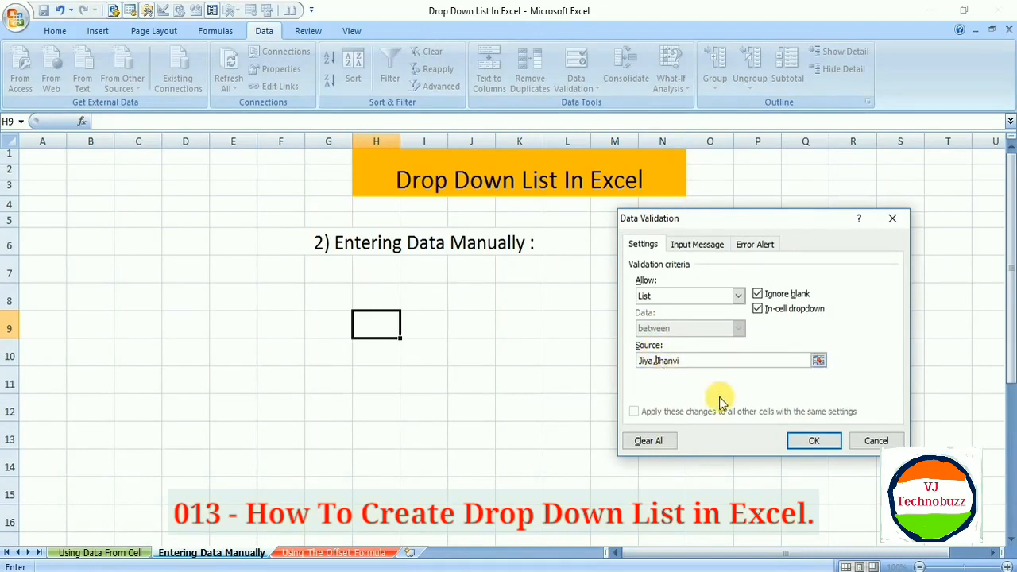
{"action": "left_click", "coordinate": [809, 442]}
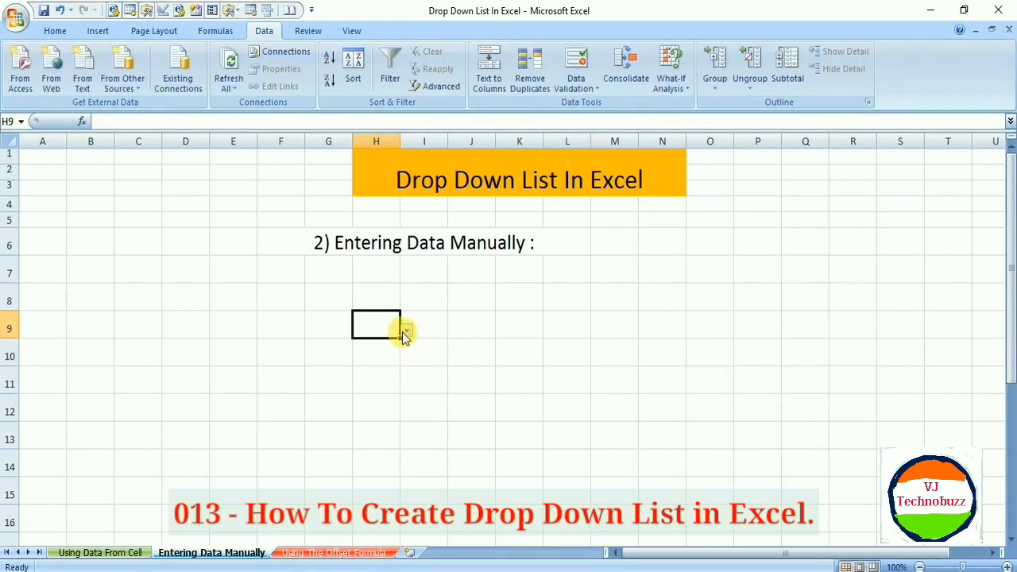
- Test the drop-down in H9 by choosing the first listed name and finally the second, and widen column H to fit the entry
{"action": "left_click", "coordinate": [405, 331]}
{"action": "left_click", "coordinate": [404, 331]}
{"action": "left_click", "coordinate": [404, 330]}
{"action": "left_click", "coordinate": [405, 330]}
{"action": "left_click", "coordinate": [404, 330]}
{"action": "left_click", "coordinate": [371, 345]}
{"action": "left_click", "coordinate": [407, 332]}
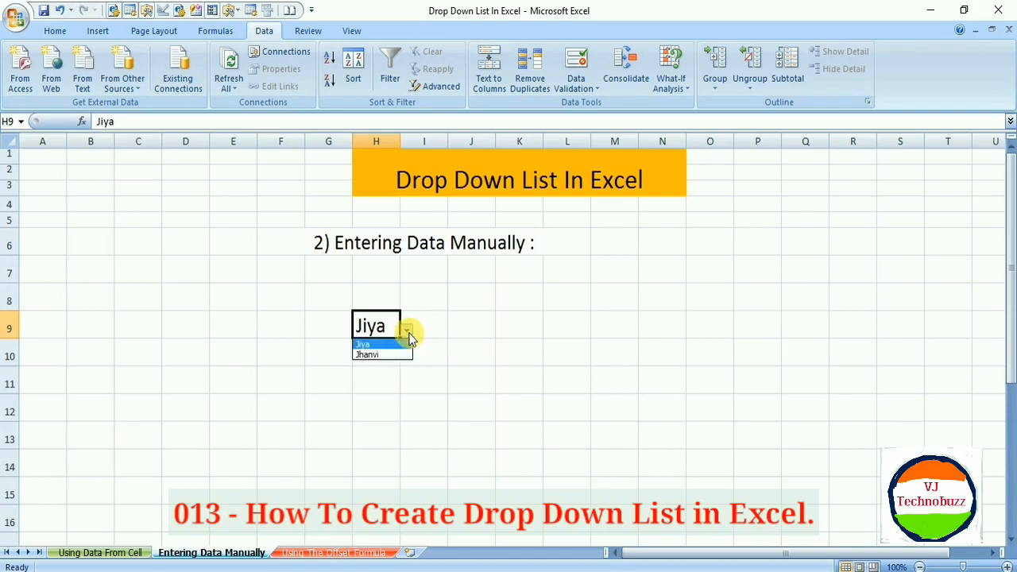
{"action": "left_click", "coordinate": [391, 354]}
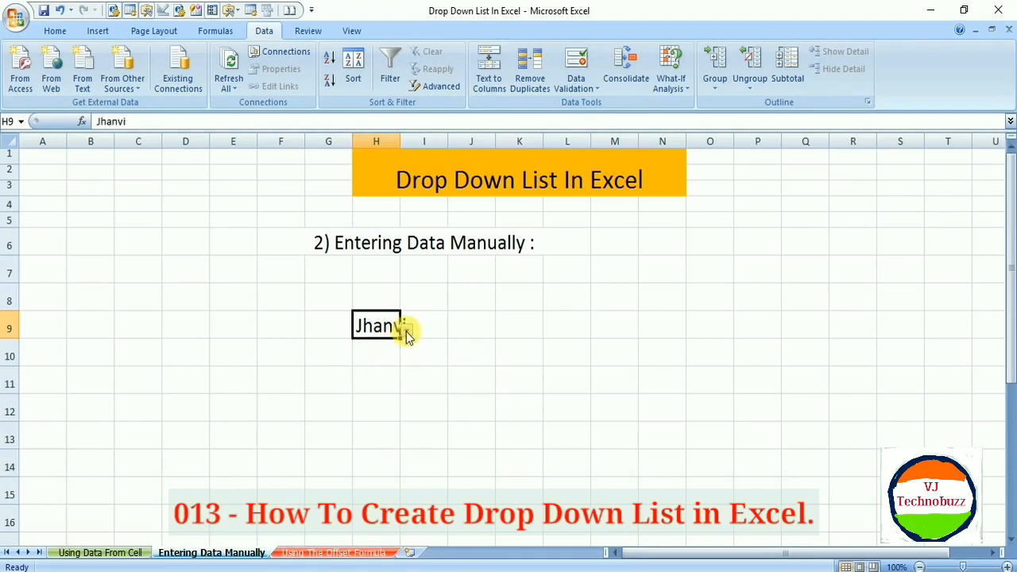
{"action": "left_click_drag", "start_coordinate": [399, 141], "coordinate": [435, 142]}
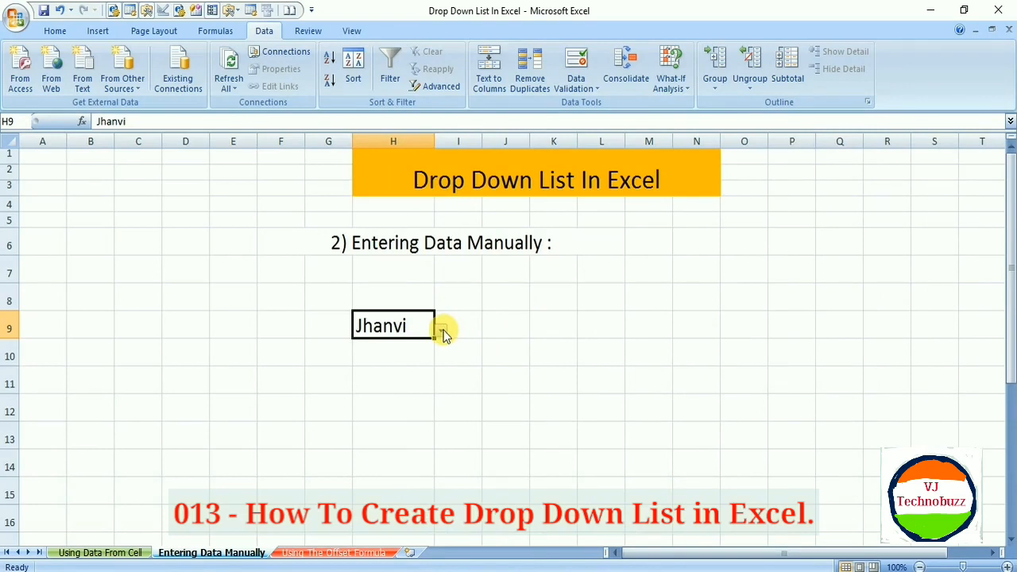
- On the Using The Offset Formula sheet, set the data validation of cell L9 to allow a List
{"action": "left_click", "coordinate": [345, 553]}
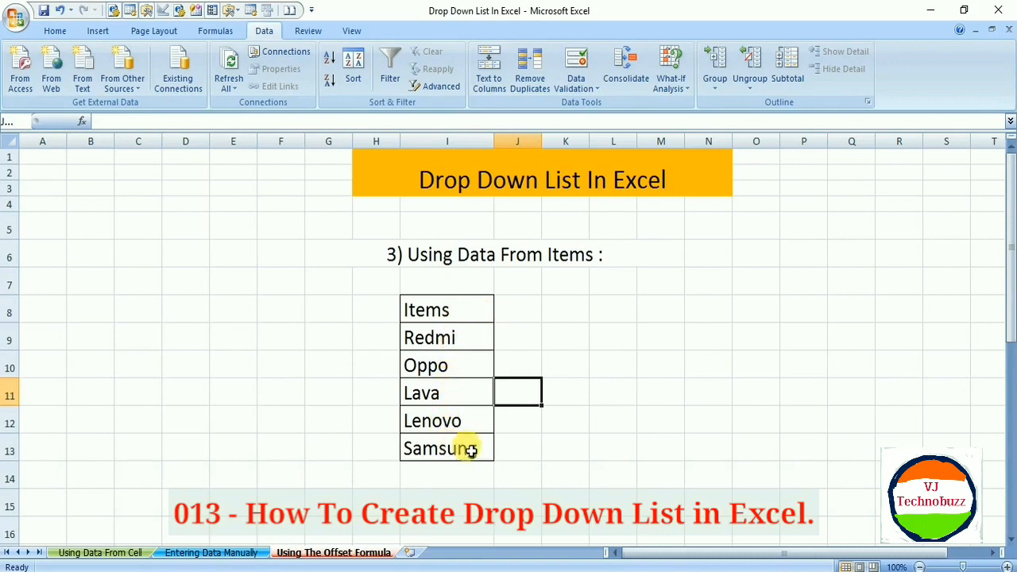
{"action": "left_click", "coordinate": [624, 342]}
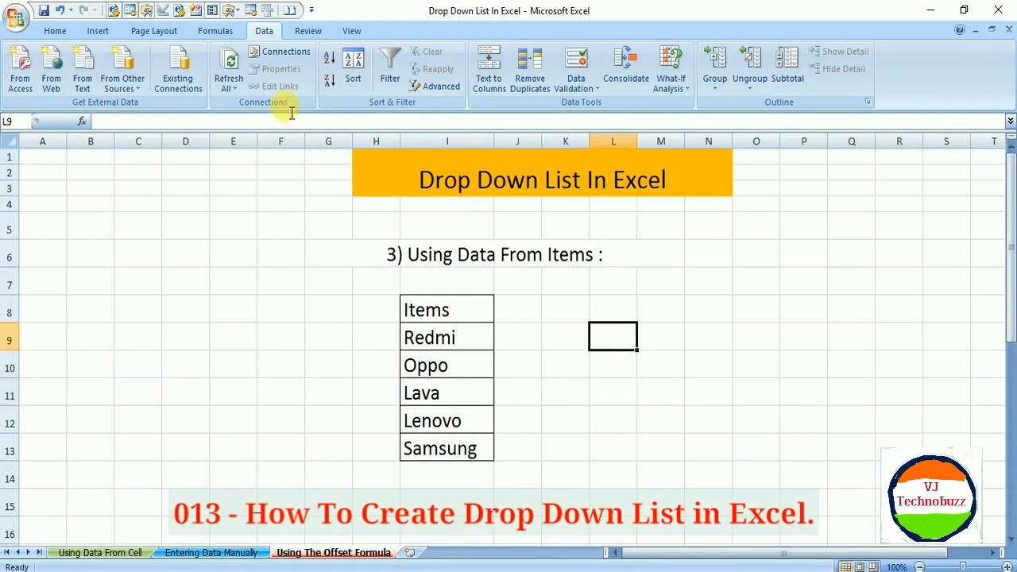
{"action": "left_click", "coordinate": [575, 86]}
{"action": "left_click", "coordinate": [596, 108]}
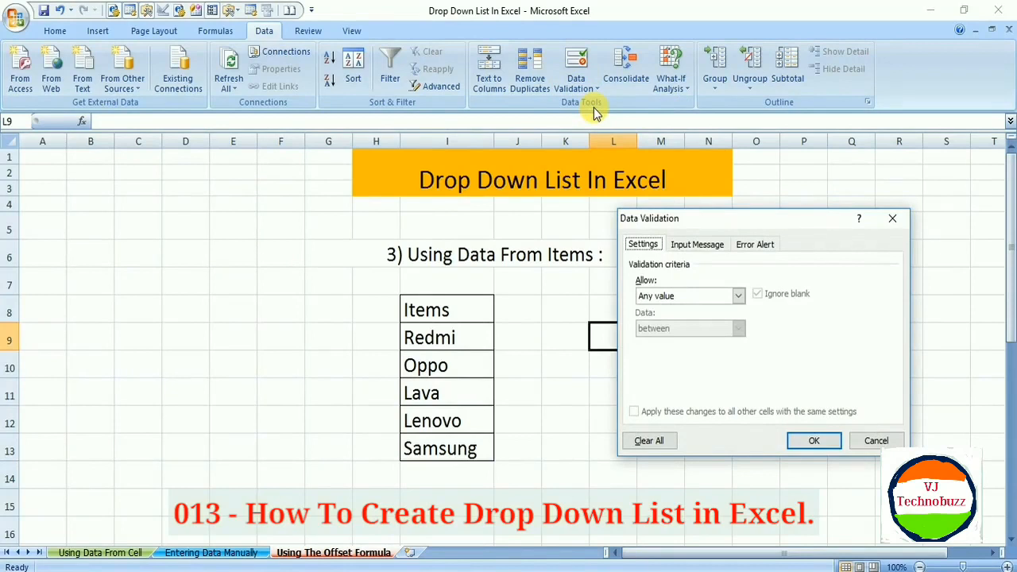
{"action": "left_click", "coordinate": [738, 296]}
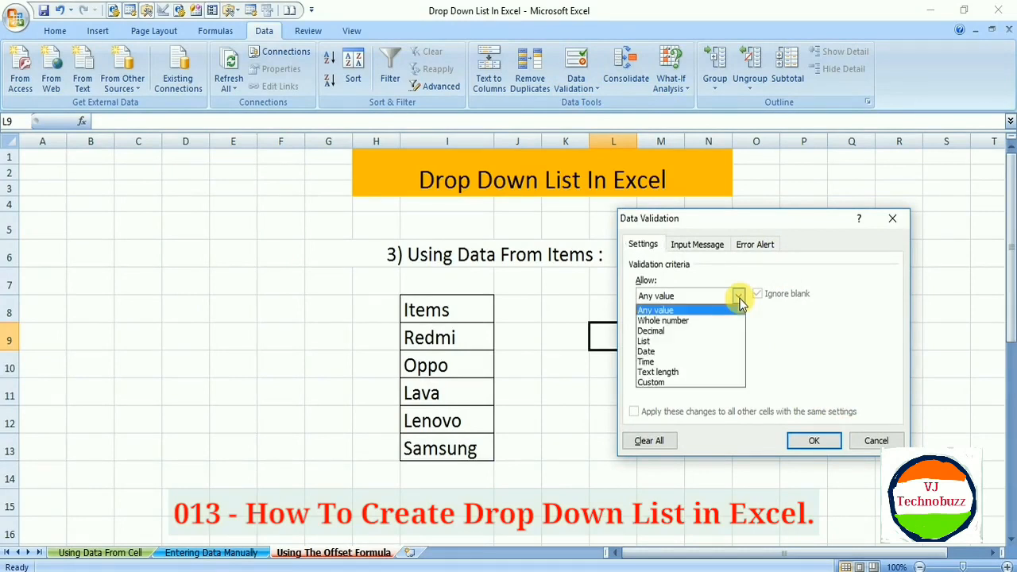
{"action": "left_click", "coordinate": [668, 341]}
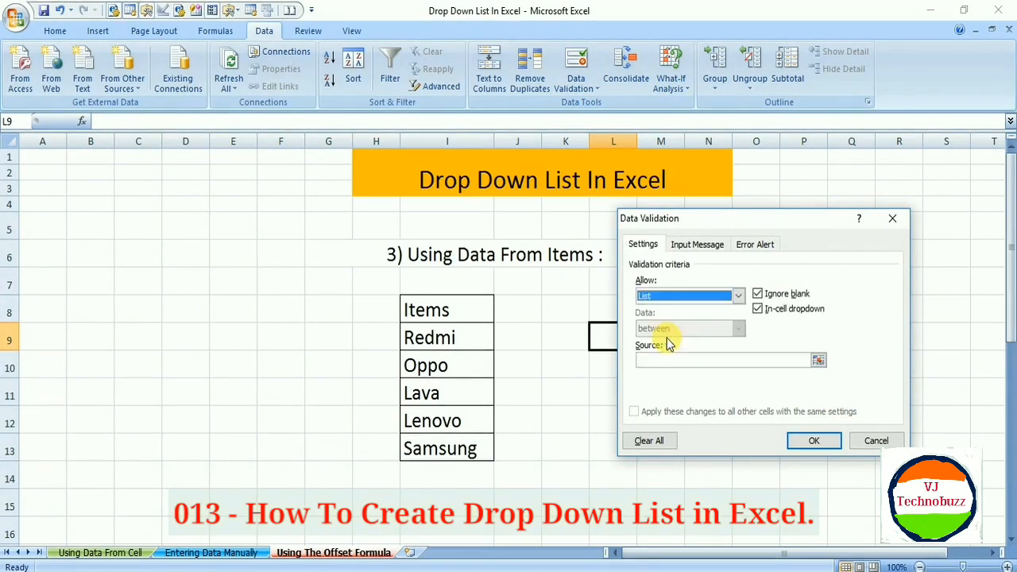
- Enter =offset($I$9,0,0,5) as the list source for L9 and apply the validation
{"action": "left_click", "coordinate": [657, 362]}
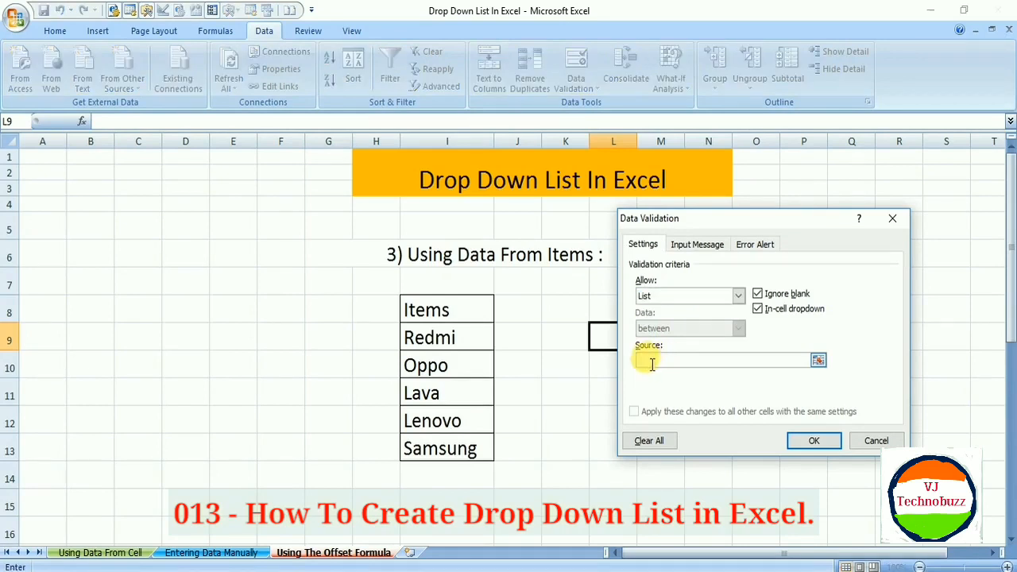
{"action": "type", "text": "="}
{"action": "type", "text": "ph"}
{"action": "type", "text": "off"}
{"action": "type", "text": "s"}
{"action": "type", "text": "et"}
{"action": "type", "text": "("}
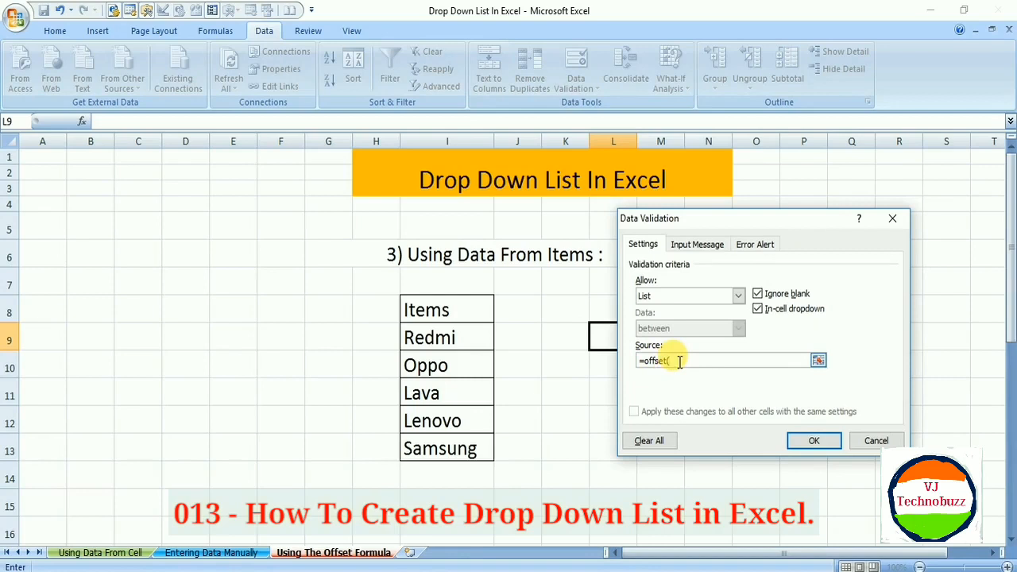
{"action": "left_click", "coordinate": [447, 337]}
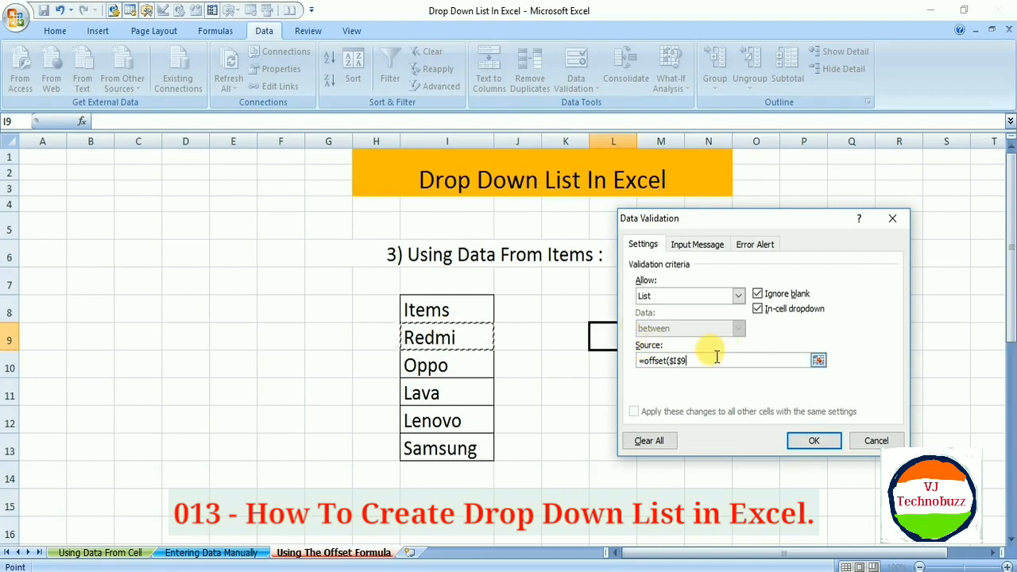
{"action": "type", "text": ","}
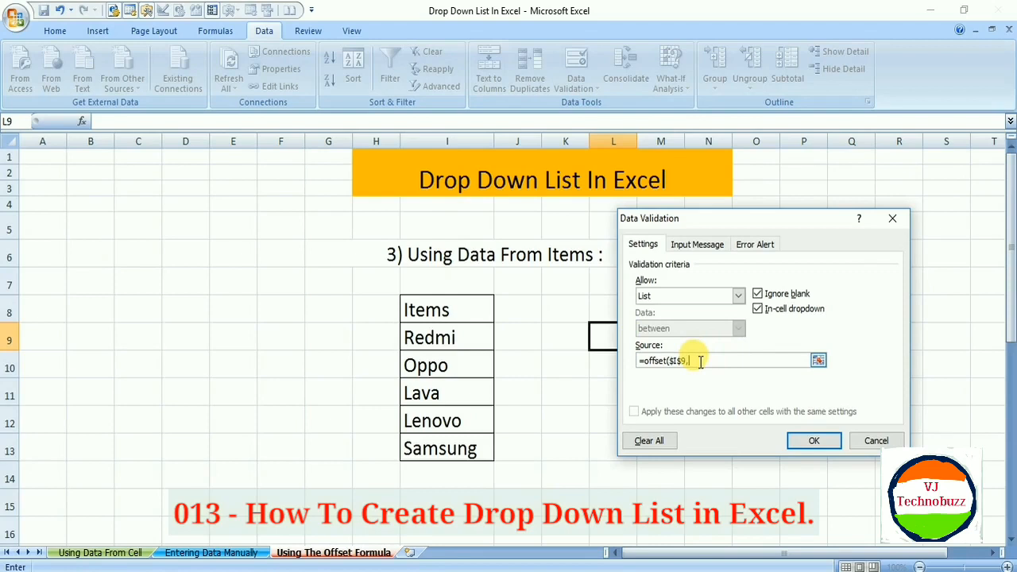
{"action": "type", "text": "0,0,5"}
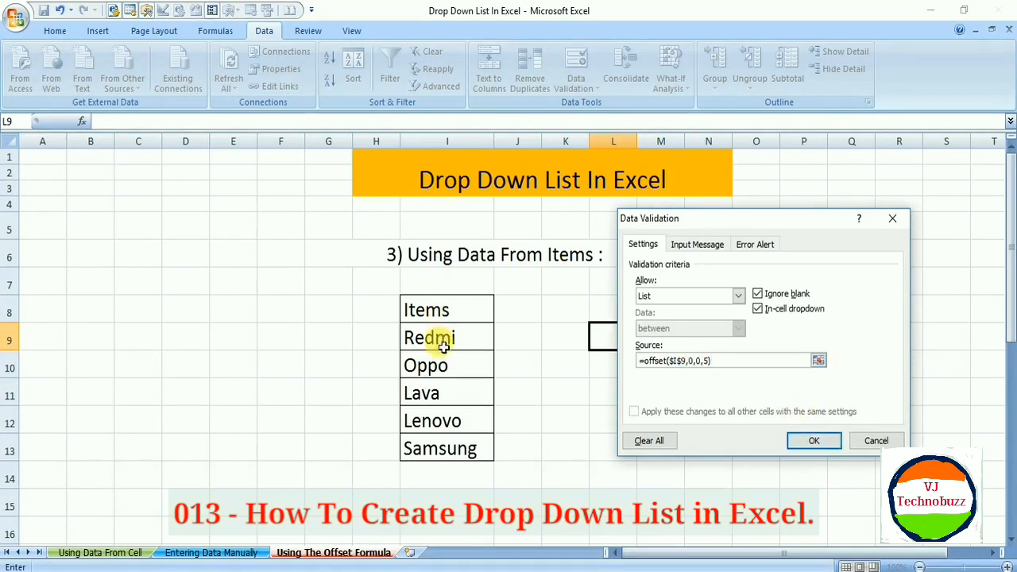
{"action": "left_click", "coordinate": [719, 360]}
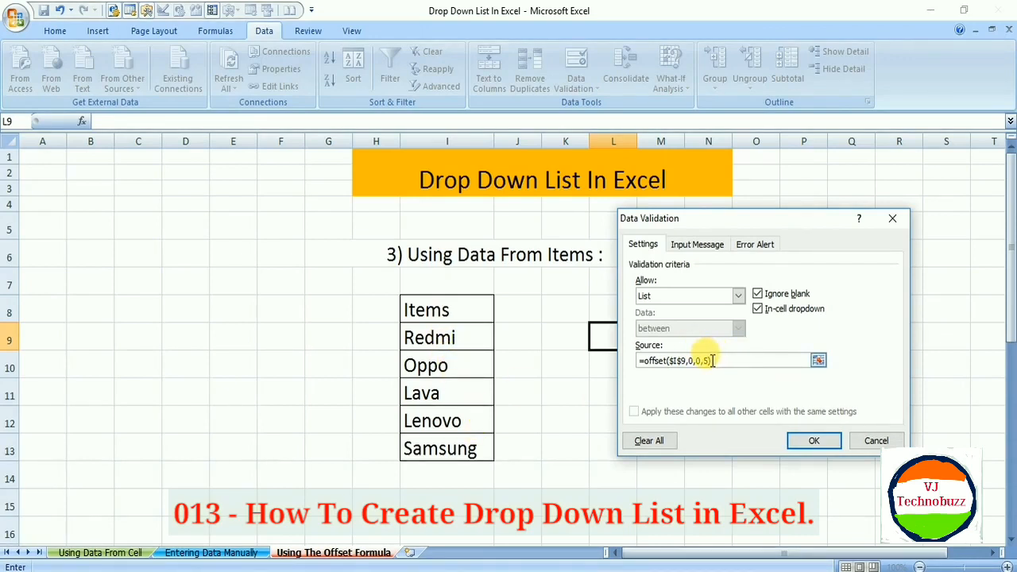
{"action": "left_click", "coordinate": [805, 444]}
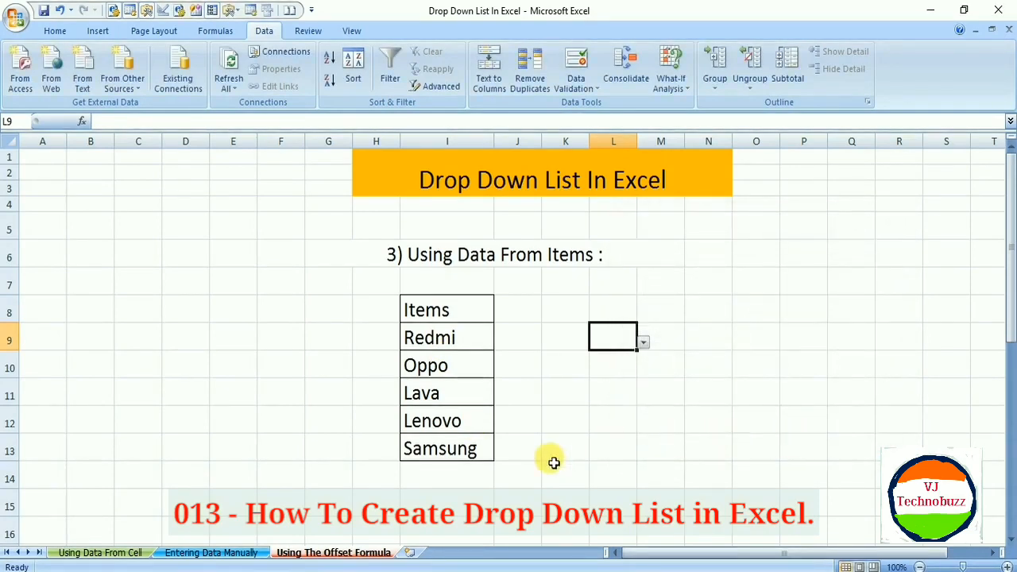
- Choose Redmi from the drop-down in L9, widen column L to fit it, and review the listed items without changing the choice
{"action": "left_click", "coordinate": [644, 344]}
{"action": "left_click", "coordinate": [620, 356]}
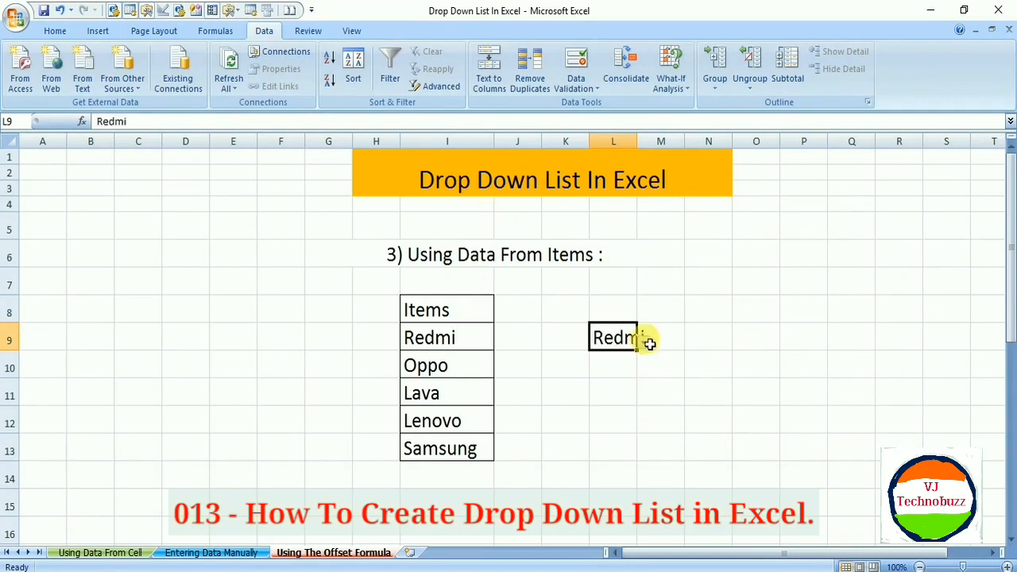
{"action": "left_click_drag", "start_coordinate": [638, 139], "coordinate": [663, 141]}
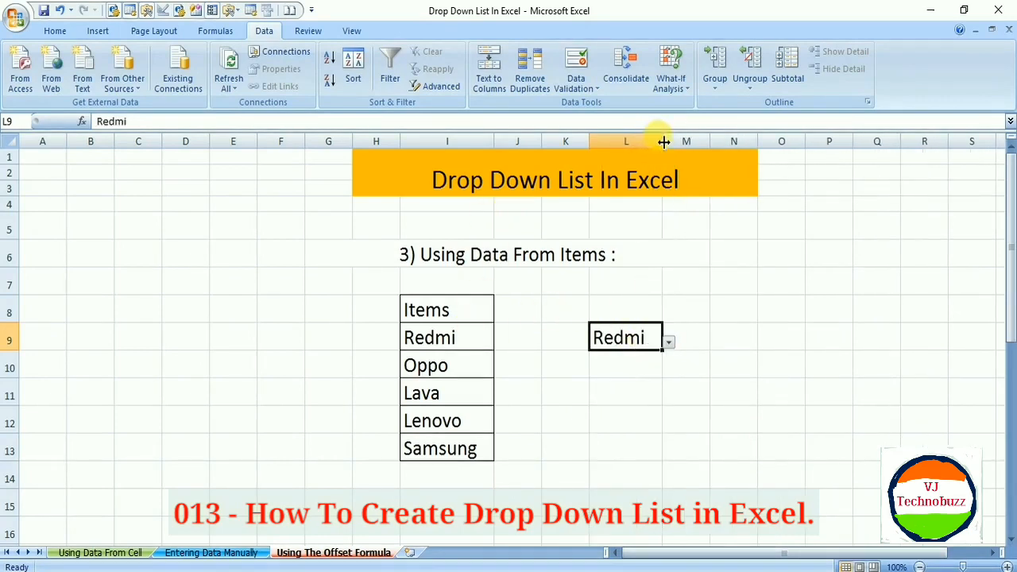
{"action": "left_click", "coordinate": [669, 343]}
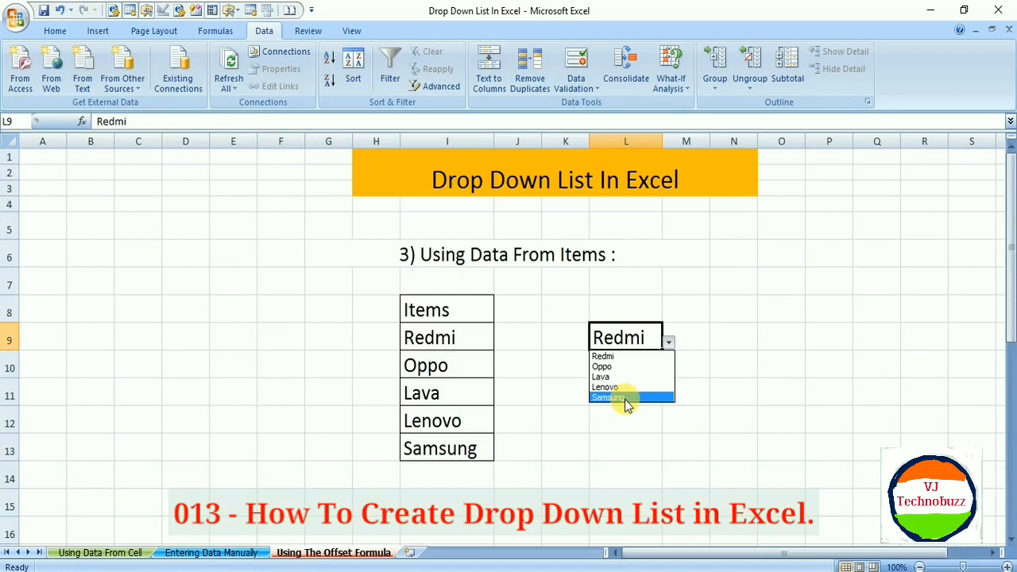
{"action": "left_click", "coordinate": [664, 339]}
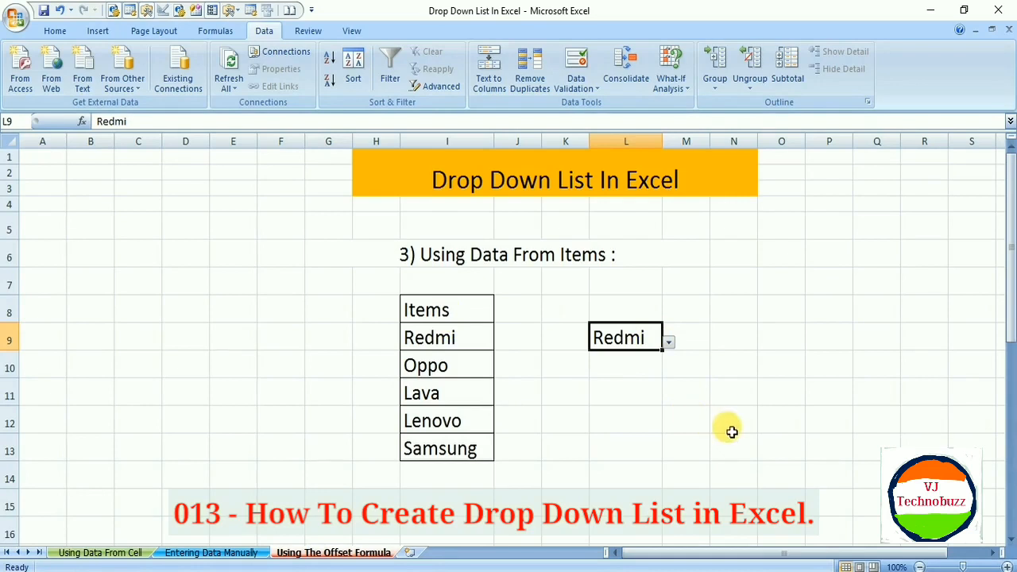
{"action": "left_click", "coordinate": [611, 410]}
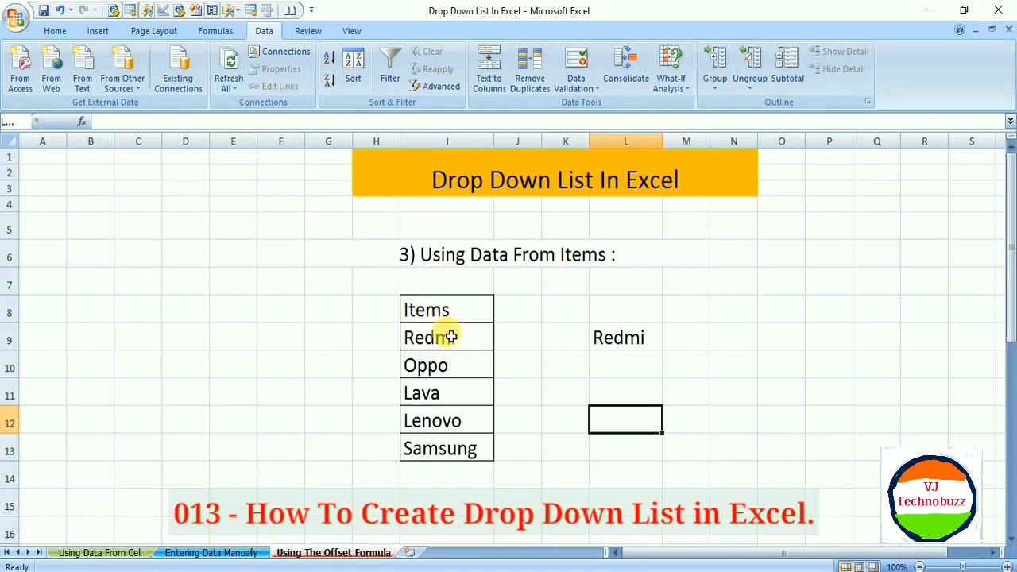
{"action": "left_click_drag", "start_coordinate": [446, 338], "coordinate": [458, 440]}
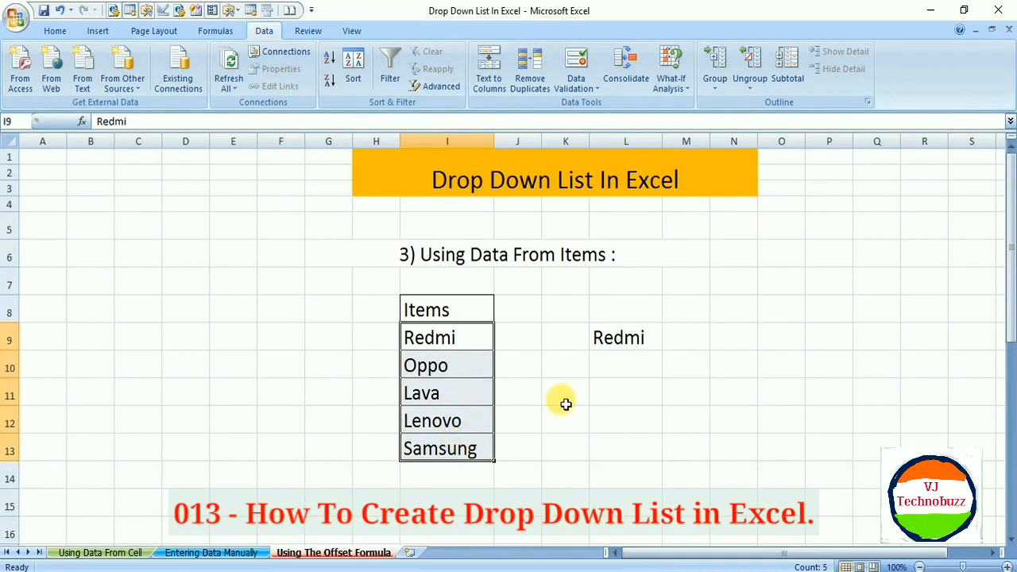
{"action": "left_click", "coordinate": [591, 416]}
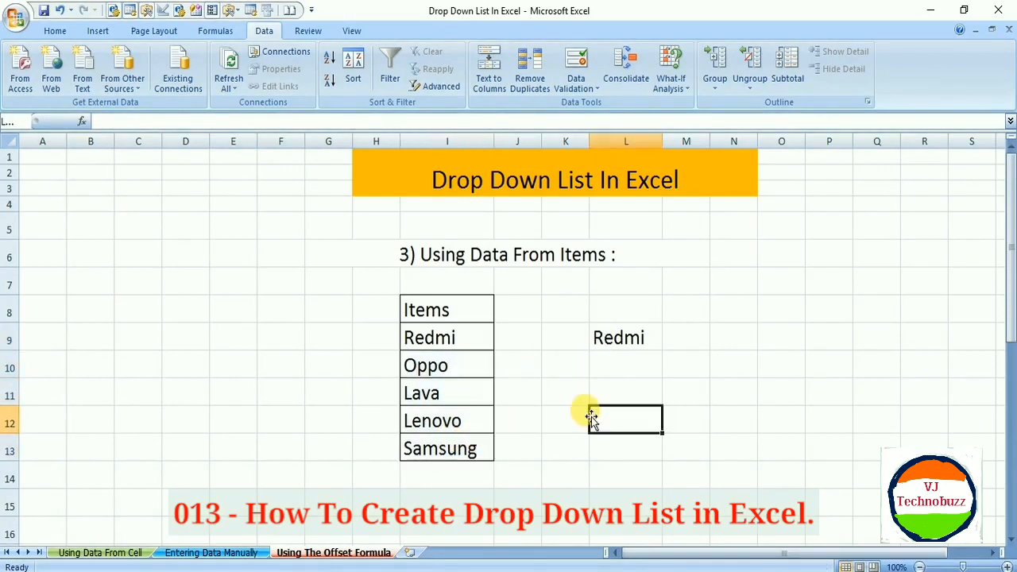
{"action": "type", "text": "=off"}
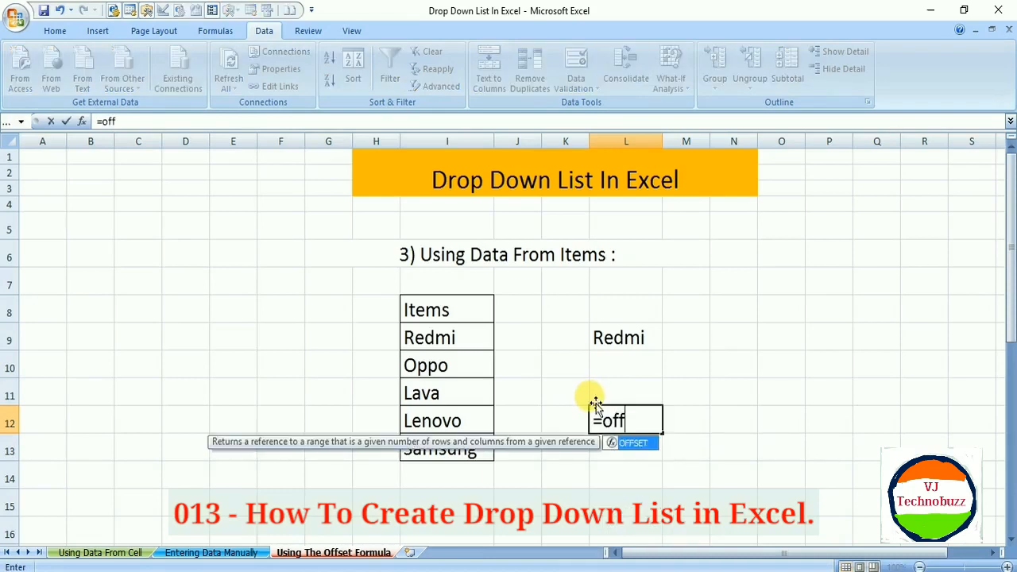
{"action": "double_click", "coordinate": [633, 442]}
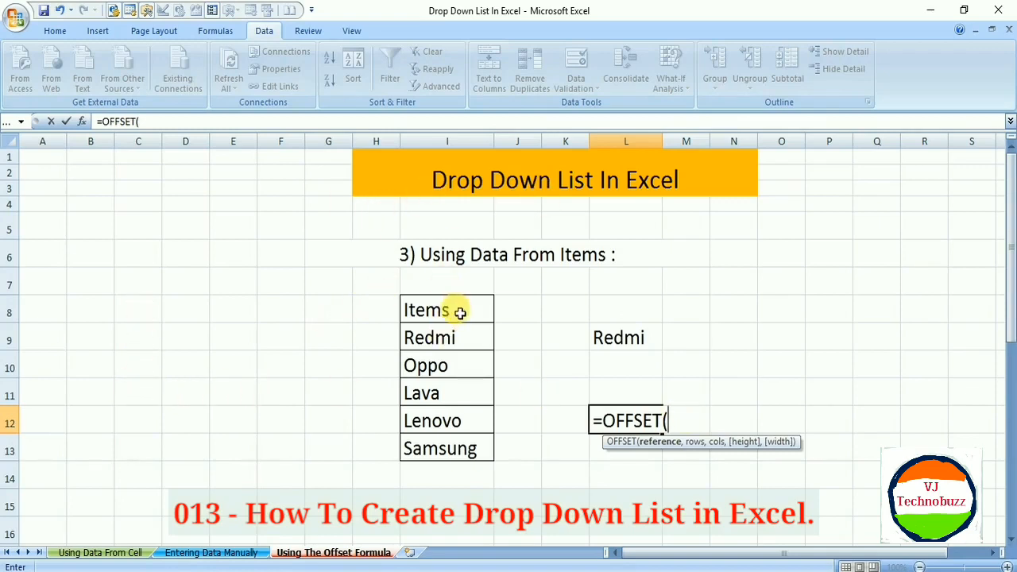
{"action": "left_click_drag", "start_coordinate": [460, 312], "coordinate": [465, 370]}
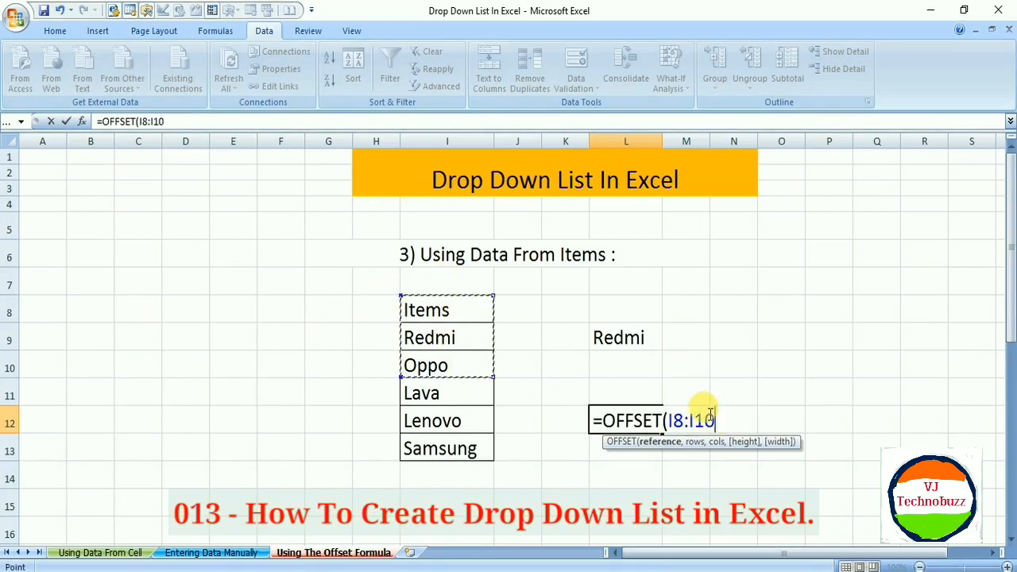
{"action": "key", "text": "BackSpace"}
{"action": "key", "text": "BackSpace"}
{"action": "key", "text": "BackSpace"}
{"action": "key", "text": "BackSpace"}
{"action": "key", "text": "BackSpace"}
{"action": "key", "text": "BackSpace"}
{"action": "key", "text": "BackSpace"}
{"action": "key", "text": "BackSpace"}
{"action": "key", "text": "BackSpace"}
{"action": "key", "text": "BackSpace"}
{"action": "key", "text": "BackSpace"}
{"action": "key", "text": "BackSpace"}
{"action": "key", "text": "BackSpace"}
{"action": "key", "text": "BackSpace"}
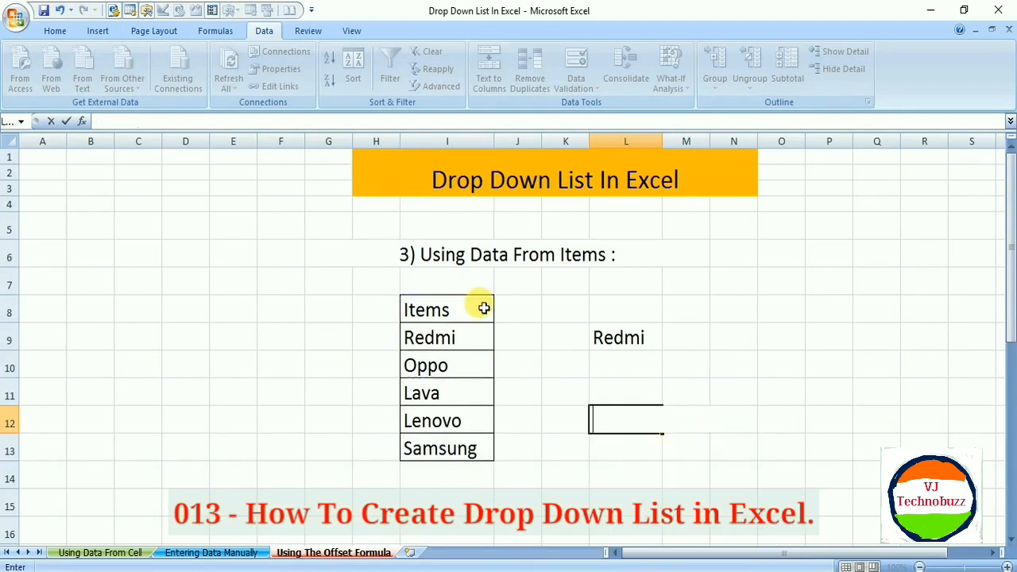
{"action": "left_click_drag", "start_coordinate": [484, 308], "coordinate": [463, 447]}
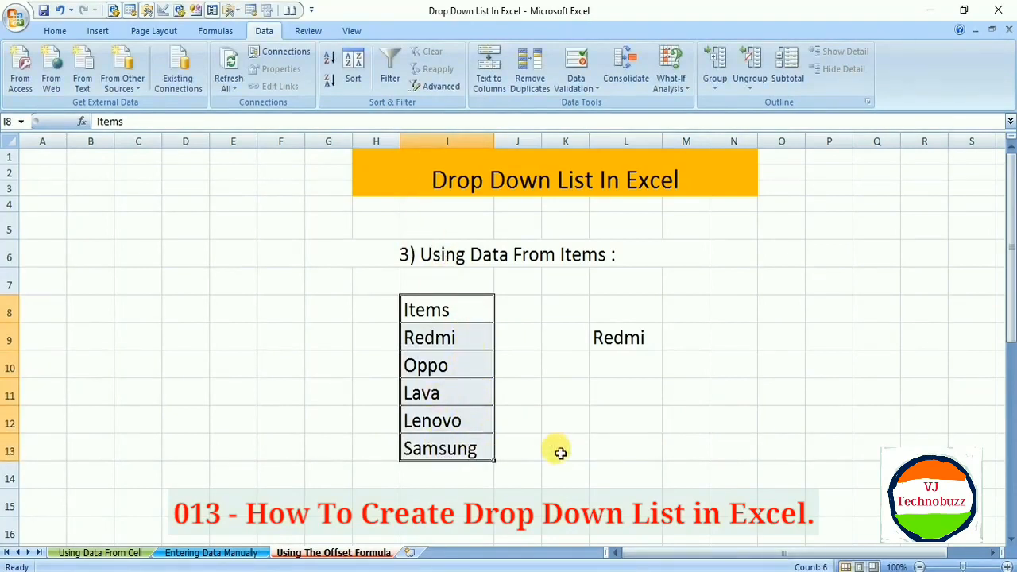
{"action": "left_click", "coordinate": [563, 470]}
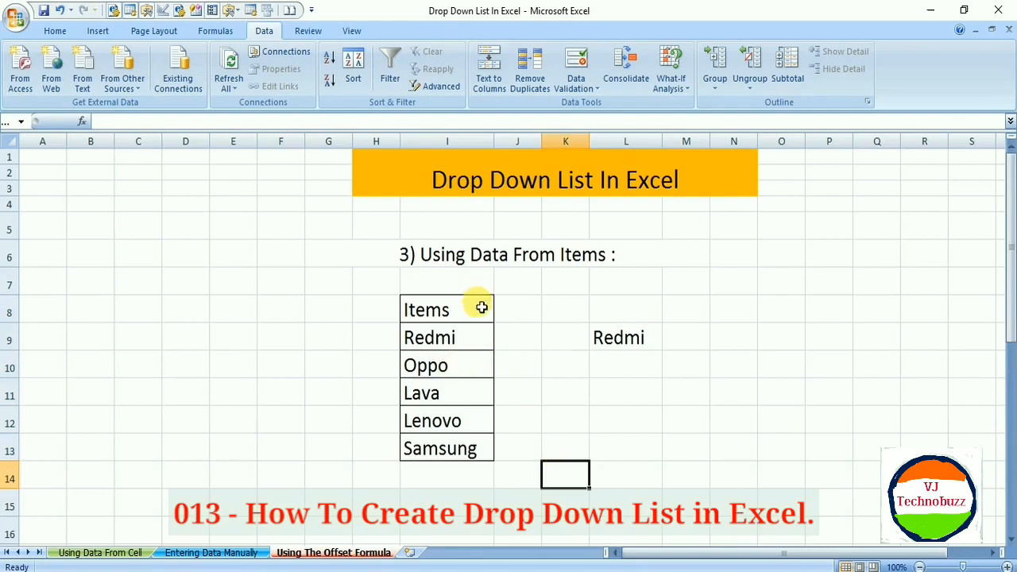